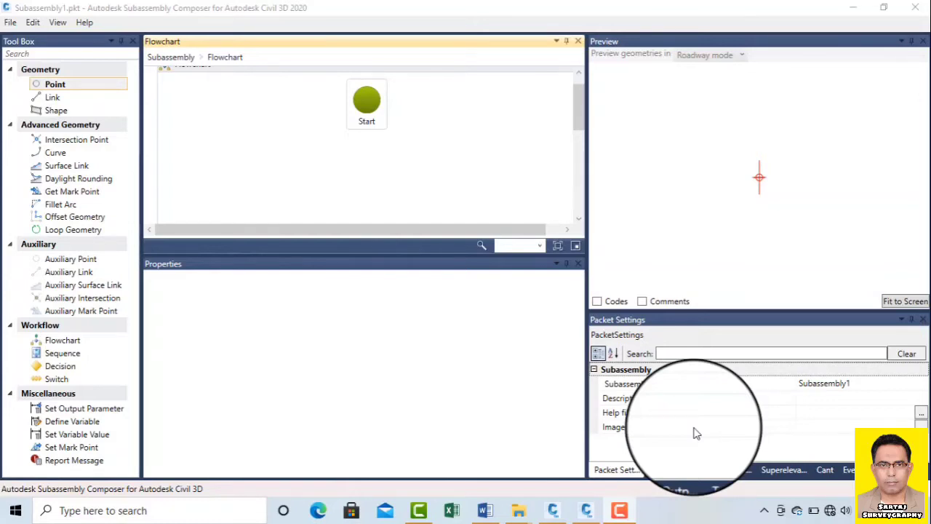
{"action": "left_click", "coordinate": [587, 512]}
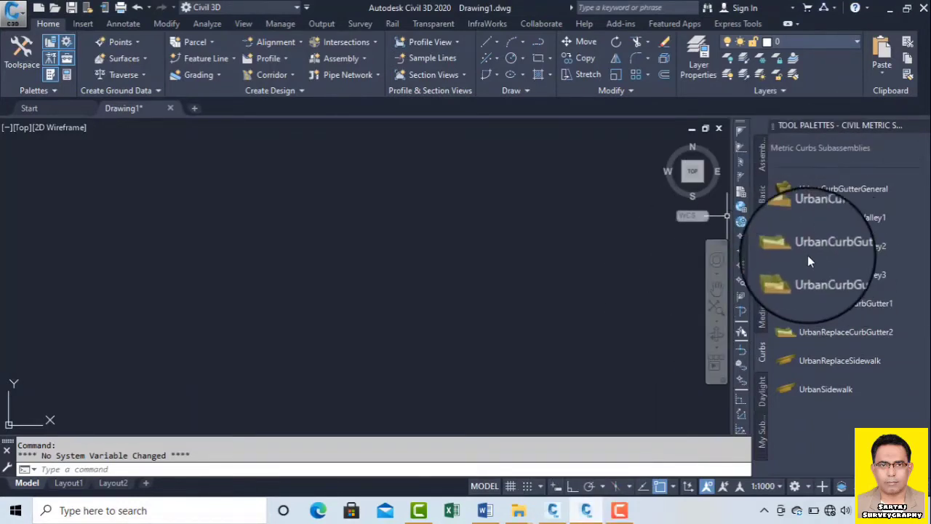
{"action": "left_click", "coordinate": [553, 512]}
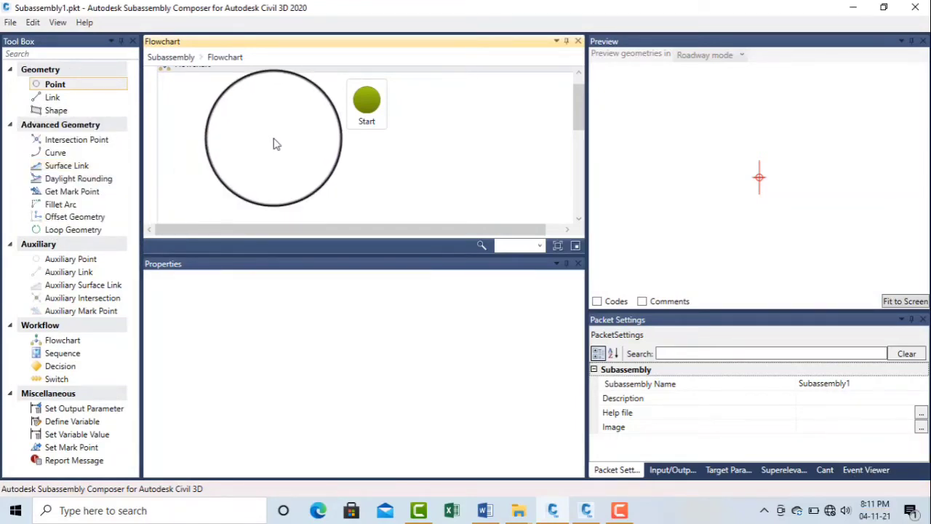
{"action": "left_click", "coordinate": [619, 512]}
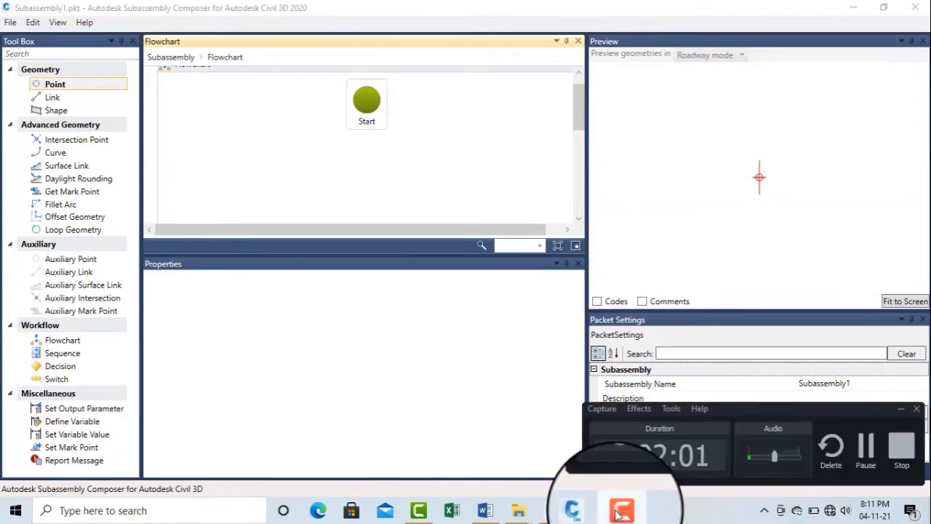
{"action": "left_click", "coordinate": [618, 513]}
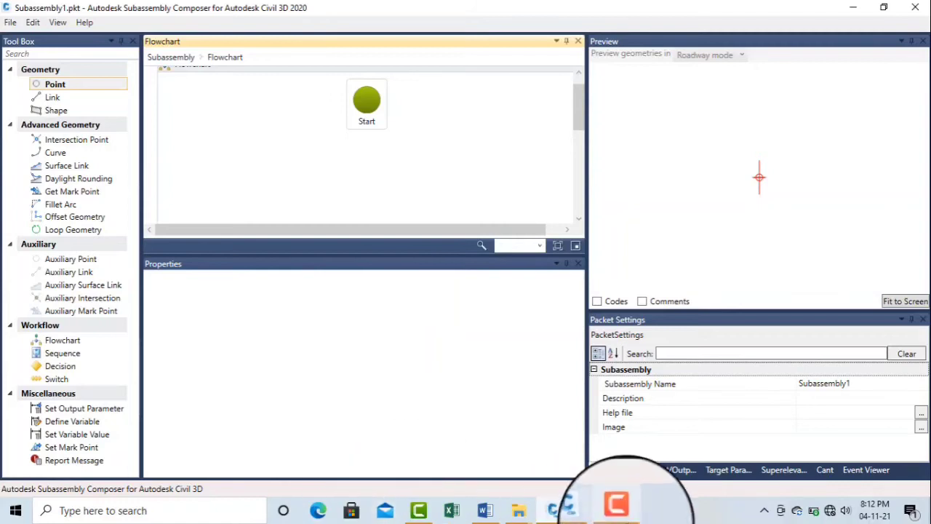
{"action": "left_click", "coordinate": [627, 512]}
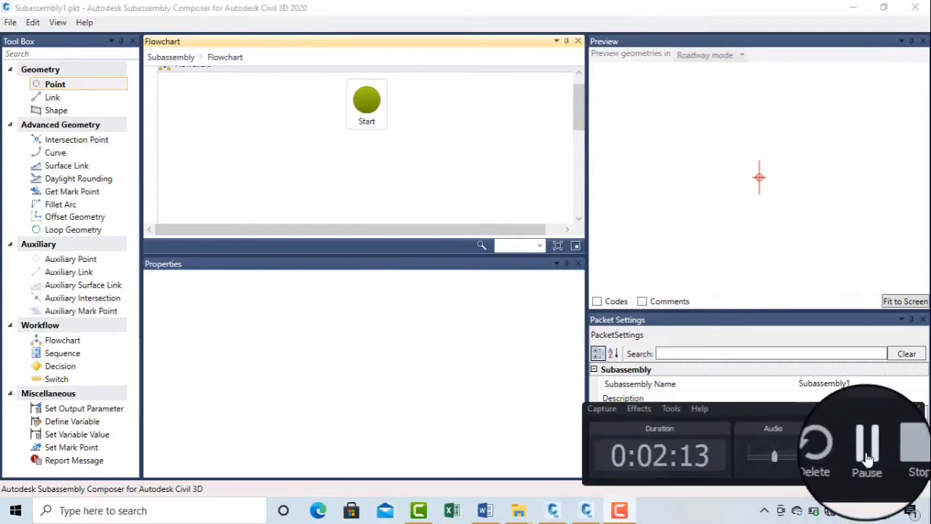
{"action": "left_click", "coordinate": [867, 453]}
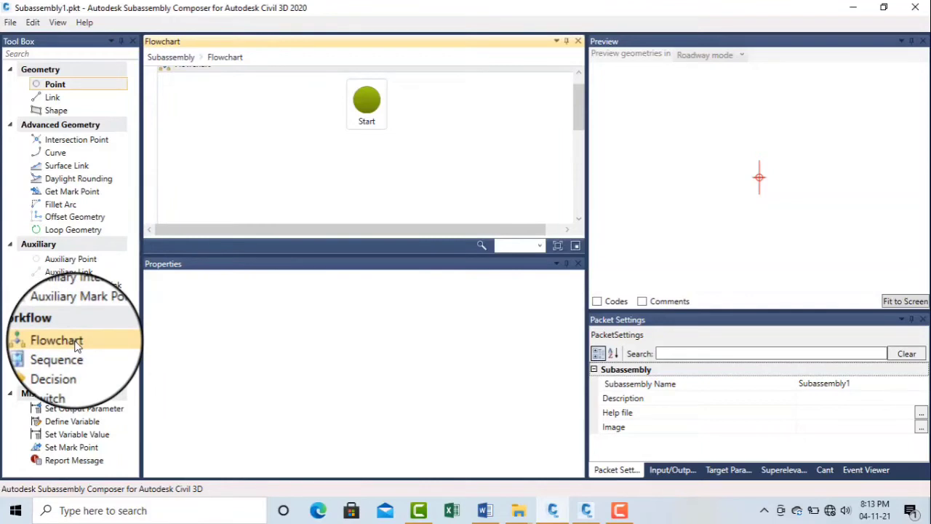
Step: Add a Flowchart below the Start node, open it, and place a second Flowchart inside it
{"action": "left_click_drag", "start_coordinate": [77, 346], "coordinate": [349, 139]}
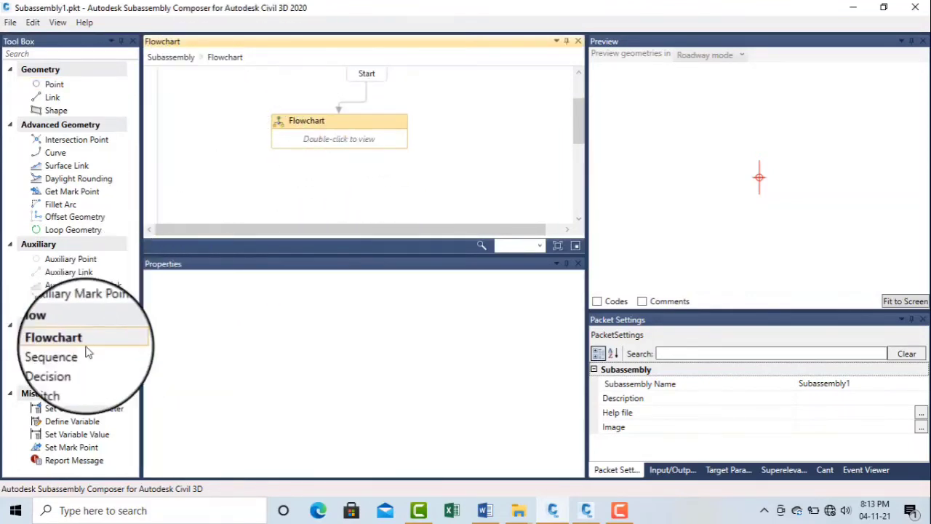
{"action": "double_click", "coordinate": [352, 140]}
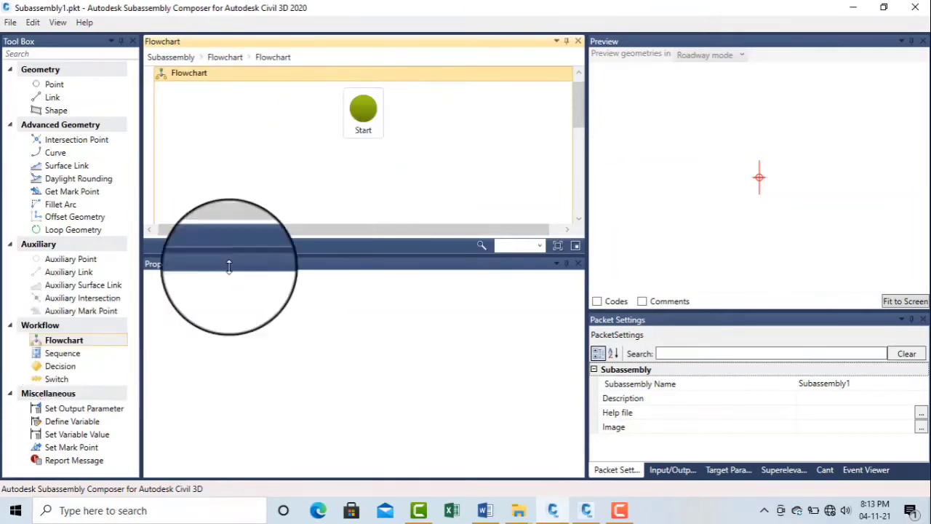
{"action": "left_click_drag", "start_coordinate": [83, 341], "coordinate": [356, 178]}
{"action": "left_click", "coordinate": [325, 159]}
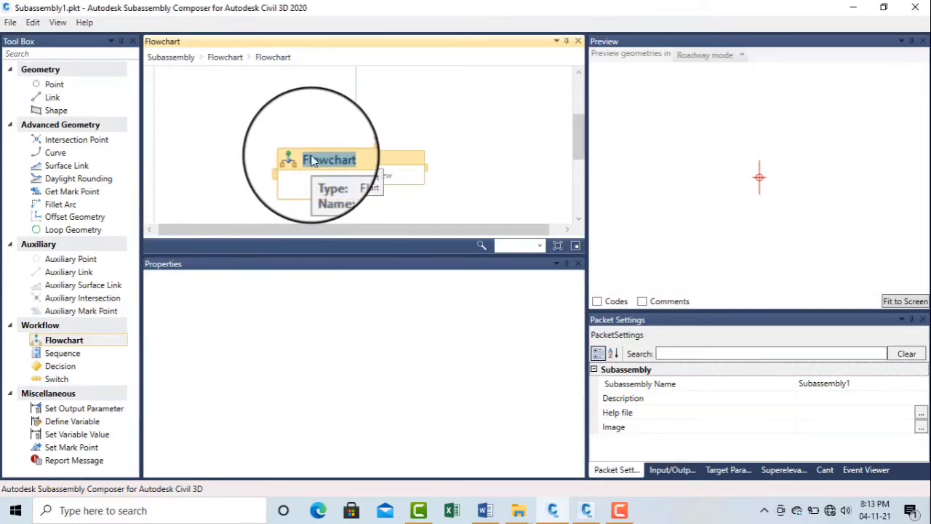
Step: Return to the top-level flowchart and rename its nested Flowchart as 1
{"action": "left_click", "coordinate": [225, 58]}
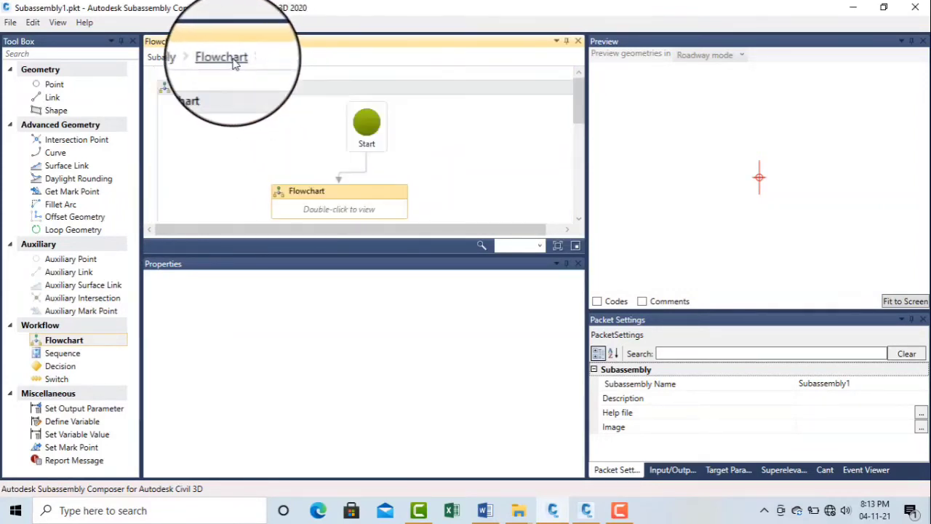
{"action": "left_click", "coordinate": [323, 192]}
{"action": "type", "text": "1"}
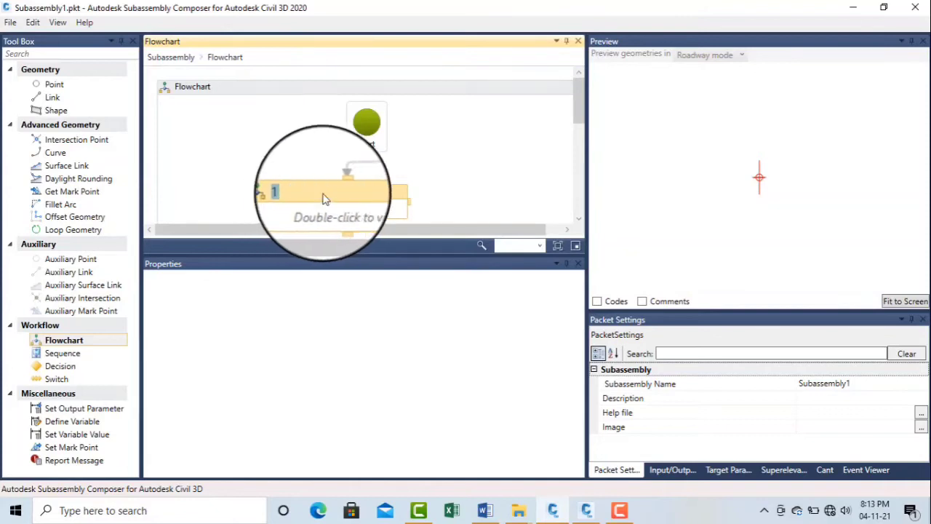
{"action": "left_click", "coordinate": [444, 180]}
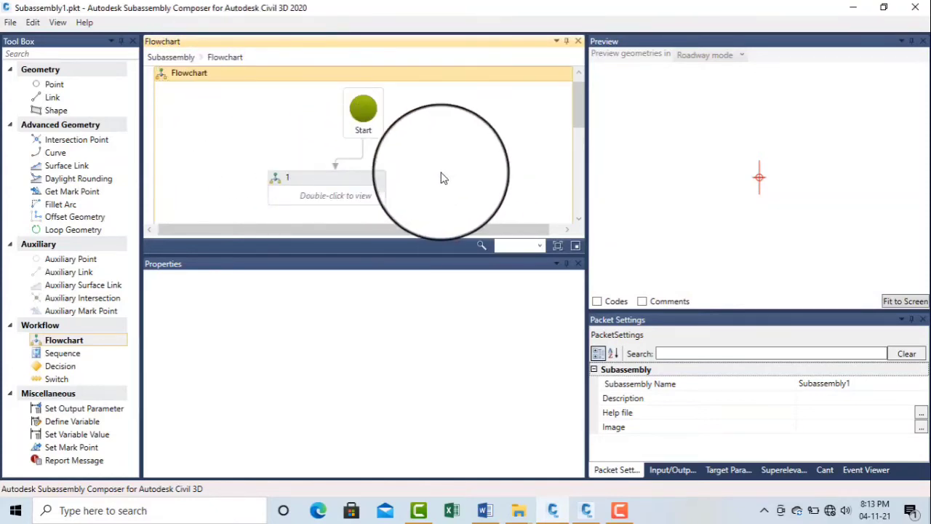
Step: View the contents of flowchart 1 and return to the top-level flowchart
{"action": "double_click", "coordinate": [335, 192]}
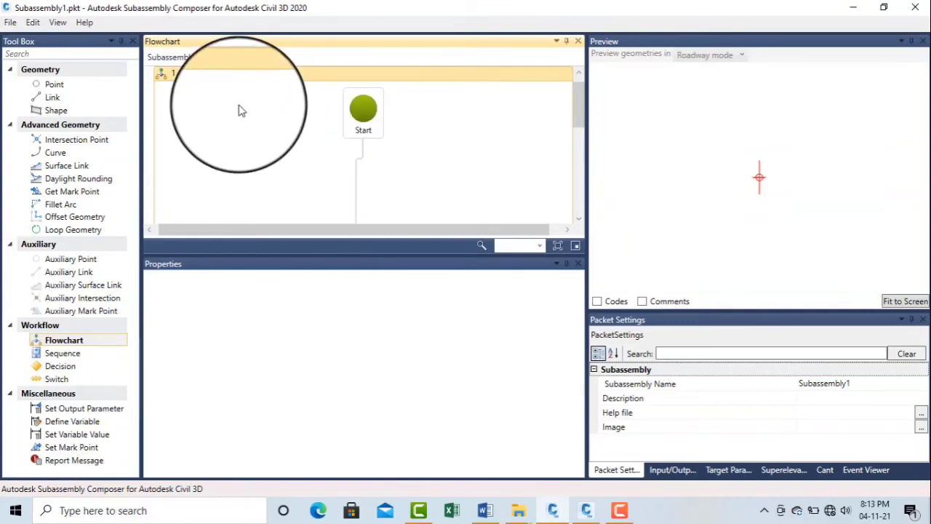
{"action": "left_click", "coordinate": [233, 58]}
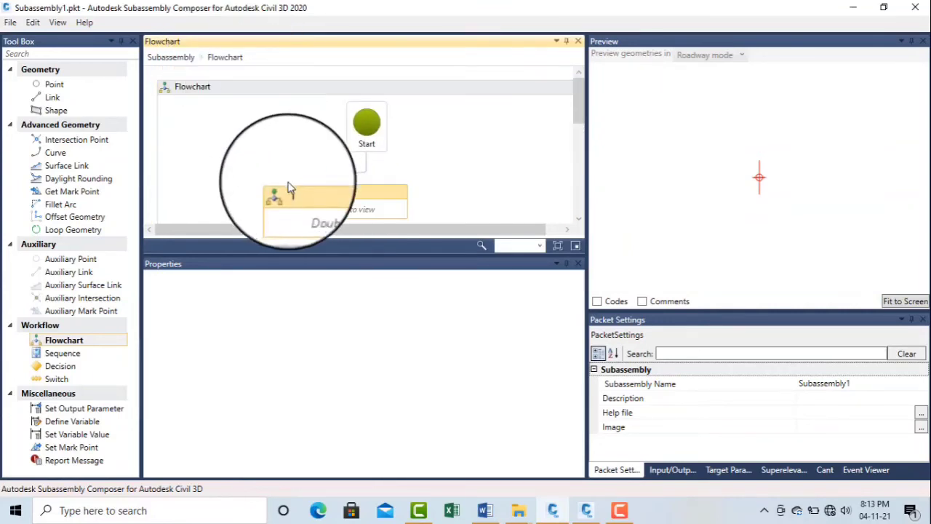
{"action": "left_click", "coordinate": [619, 510]}
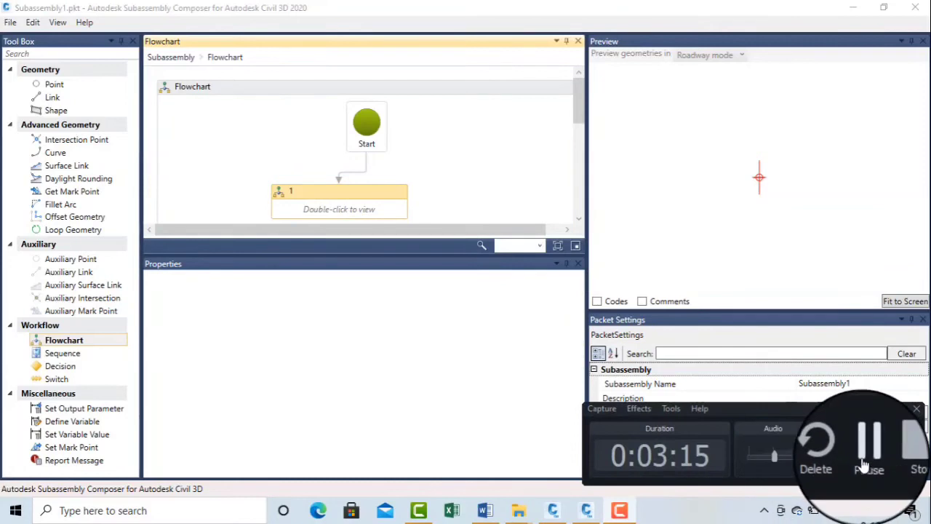
{"action": "left_click", "coordinate": [865, 462]}
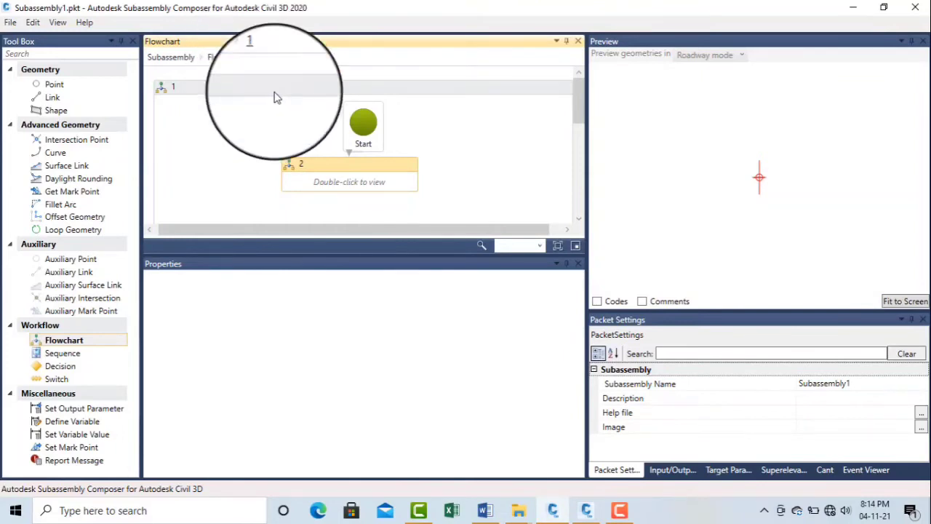
Step: Open flowchart 2 inside flowchart 1 and add a Sequence directly beneath its Start node
{"action": "left_click", "coordinate": [303, 162]}
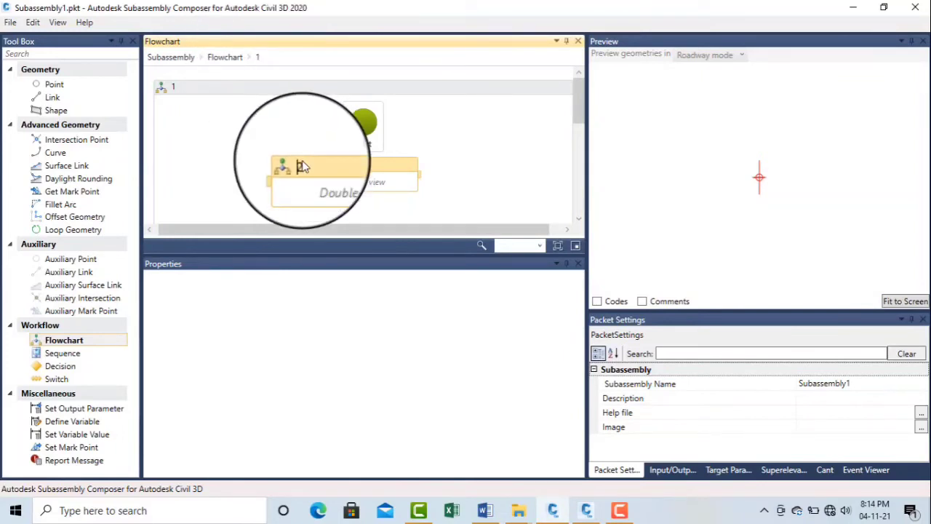
{"action": "double_click", "coordinate": [339, 186]}
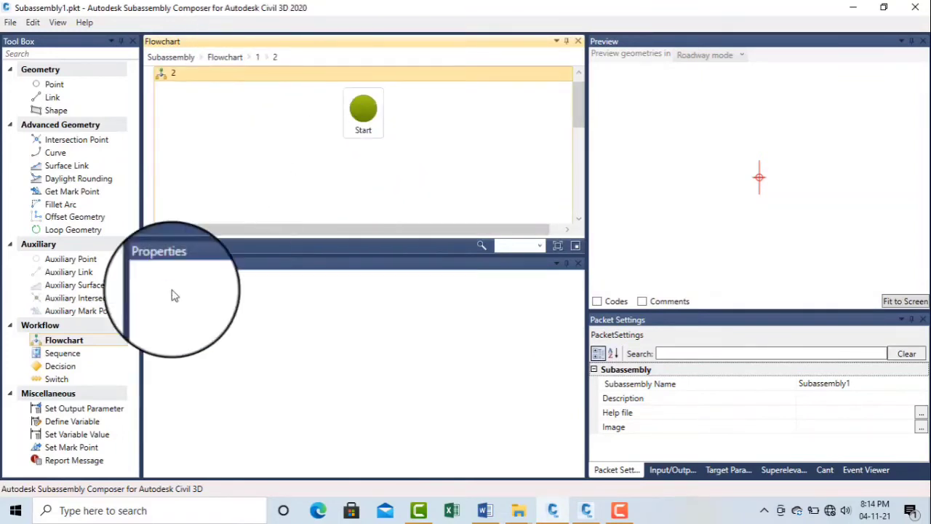
{"action": "left_click_drag", "start_coordinate": [80, 355], "coordinate": [400, 120]}
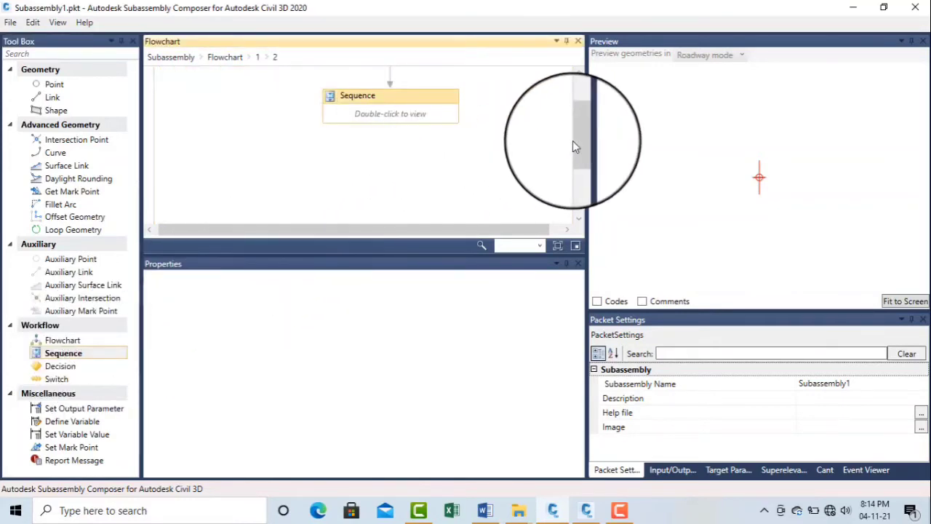
{"action": "left_click_drag", "start_coordinate": [580, 143], "coordinate": [582, 114]}
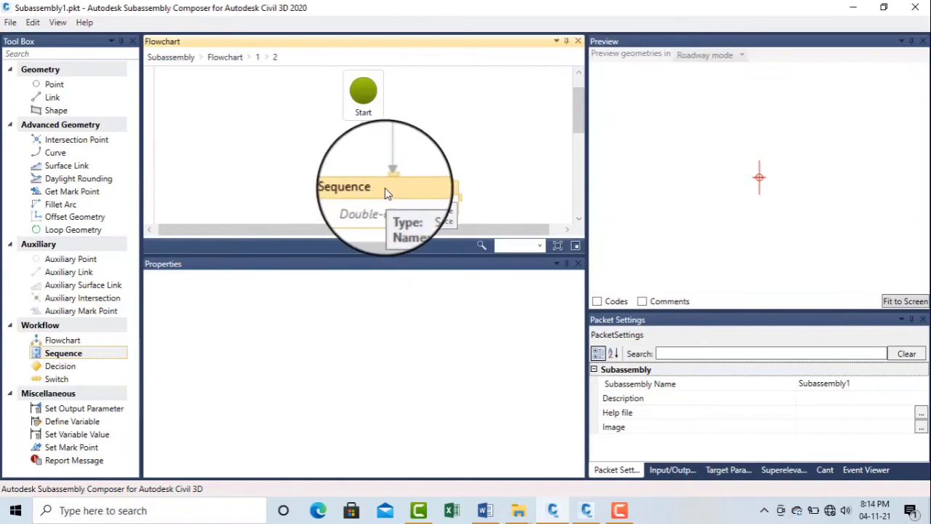
{"action": "left_click_drag", "start_coordinate": [385, 188], "coordinate": [353, 144]}
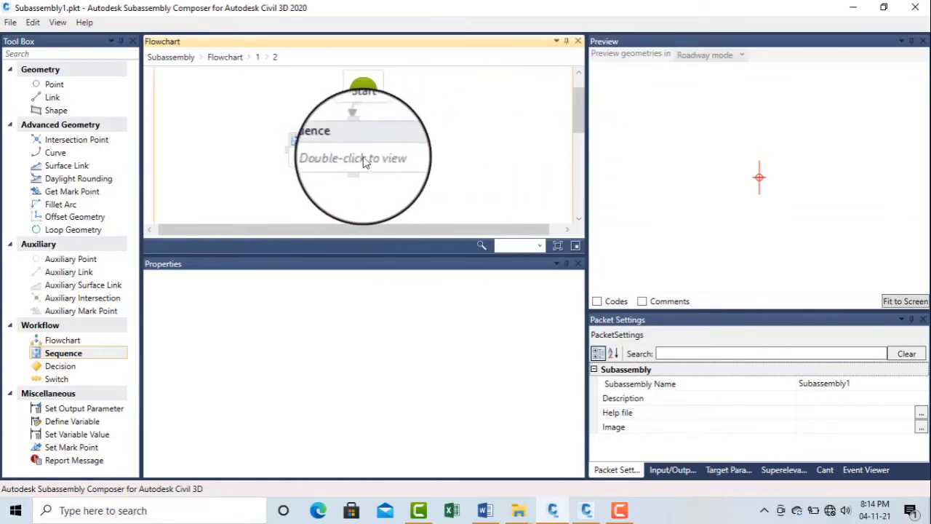
Step: Open the Sequence in flowchart 2 and add three Point elements one after another
{"action": "left_click_drag", "start_coordinate": [53, 92], "coordinate": [405, 177]}
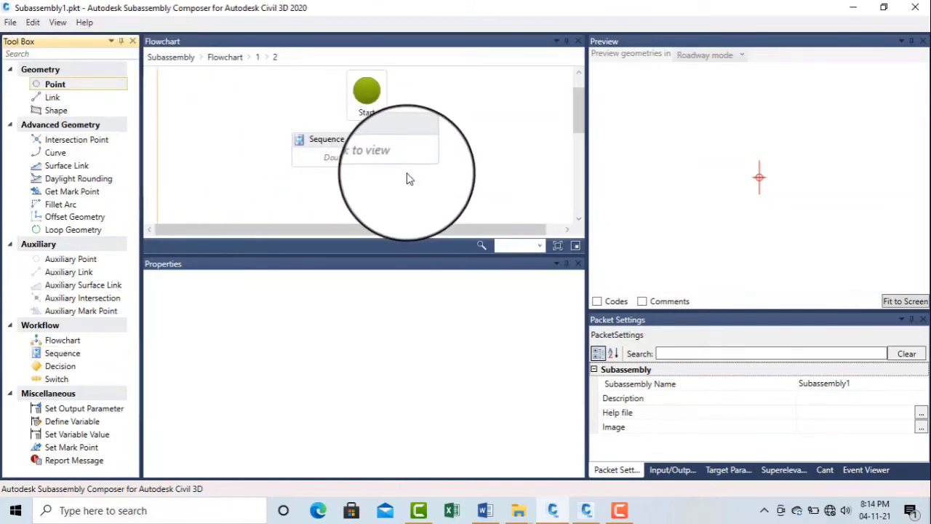
{"action": "double_click", "coordinate": [357, 163]}
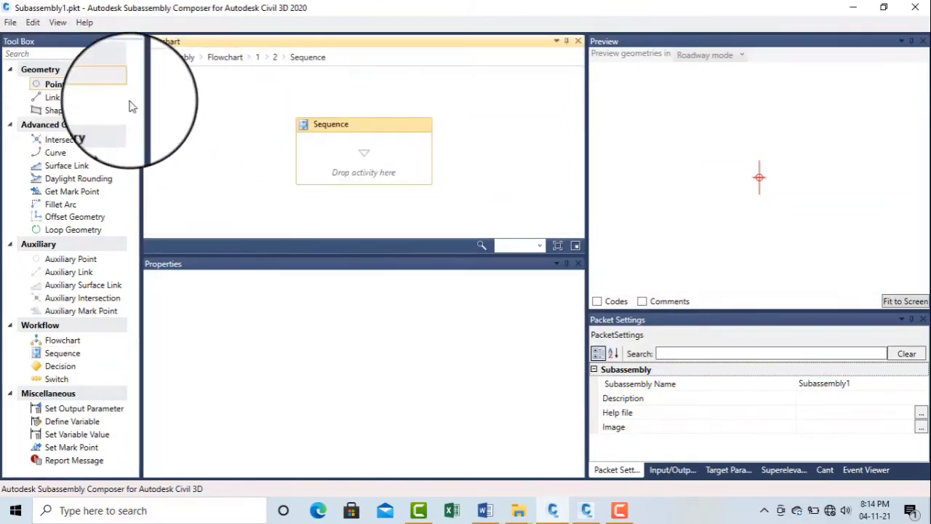
{"action": "left_click_drag", "start_coordinate": [75, 88], "coordinate": [360, 179]}
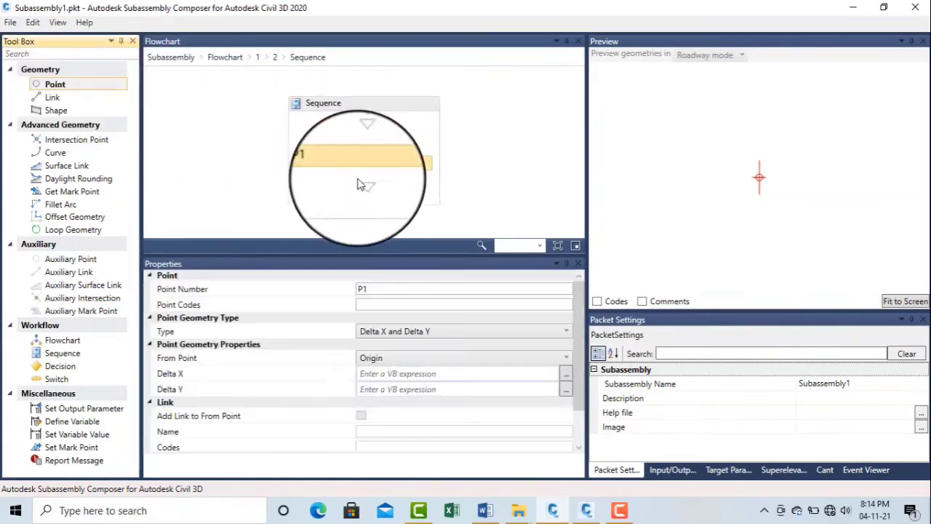
{"action": "left_click_drag", "start_coordinate": [69, 88], "coordinate": [352, 186]}
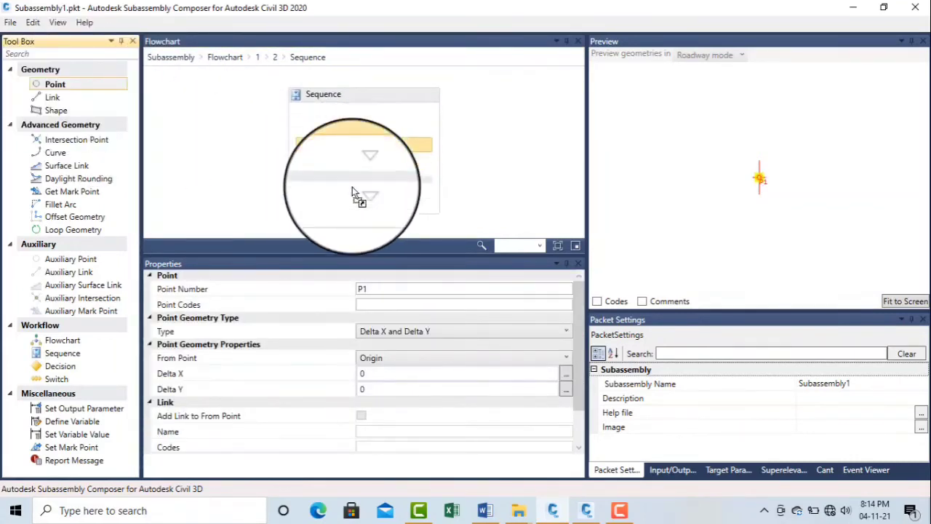
{"action": "left_click_drag", "start_coordinate": [65, 85], "coordinate": [360, 214]}
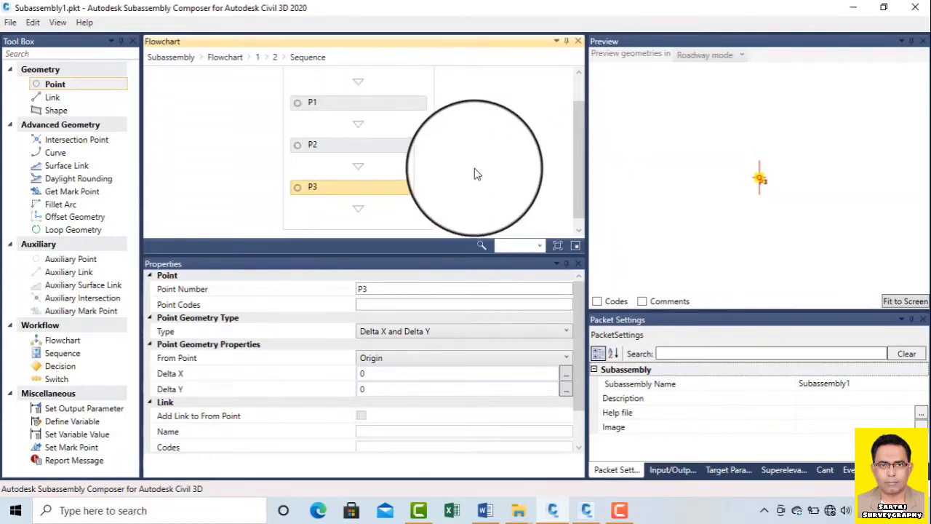
Step: Review the nesting from the top-level flowchart through flowcharts 1 and 2 to points P1 and P2 in the Sequence
{"action": "scroll", "coordinate": [466, 167], "scroll_direction": "up", "scroll_amount": 1}
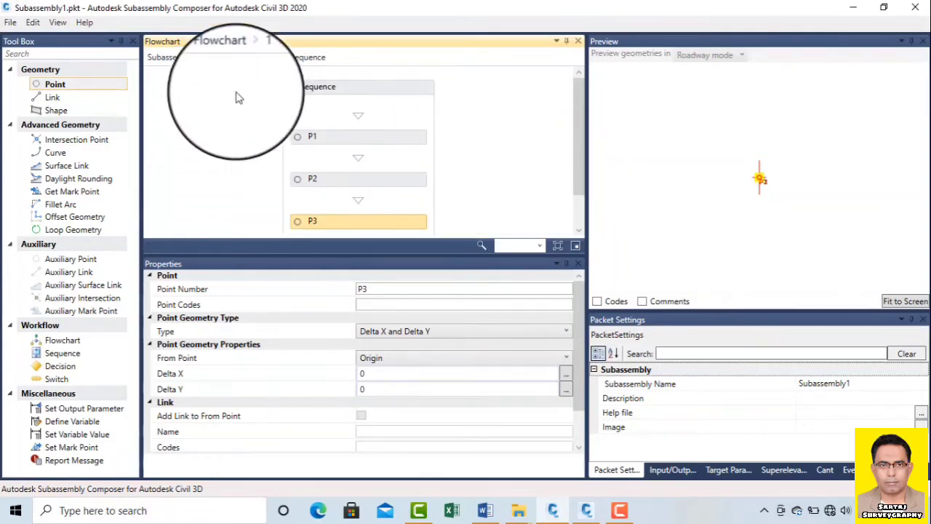
{"action": "left_click", "coordinate": [231, 60]}
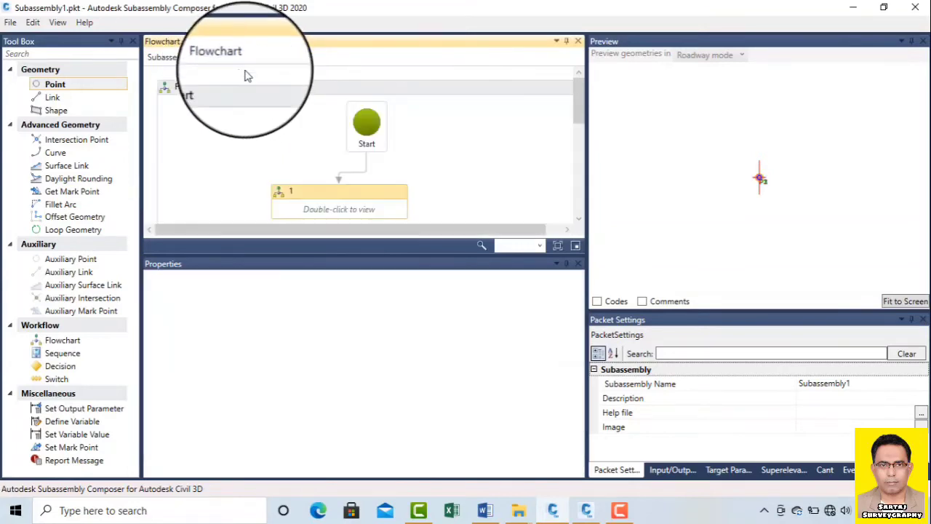
{"action": "double_click", "coordinate": [296, 194]}
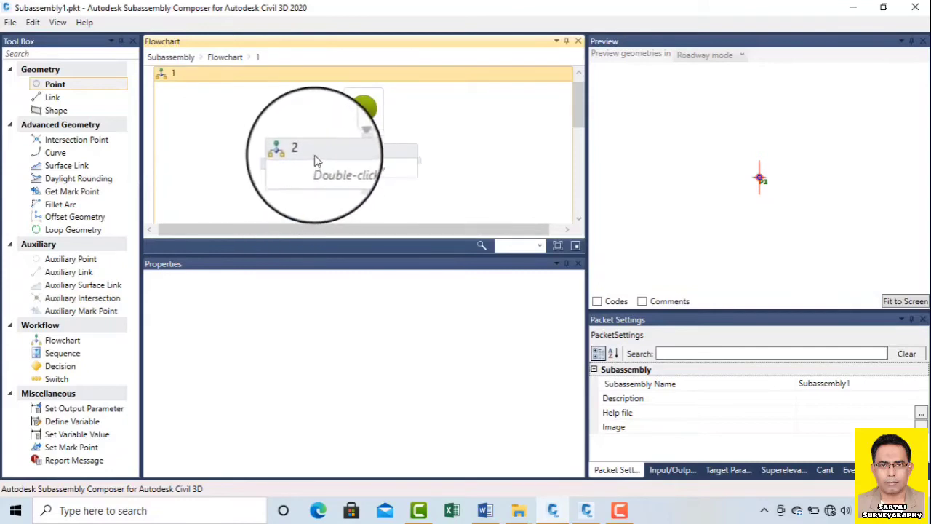
{"action": "double_click", "coordinate": [316, 158]}
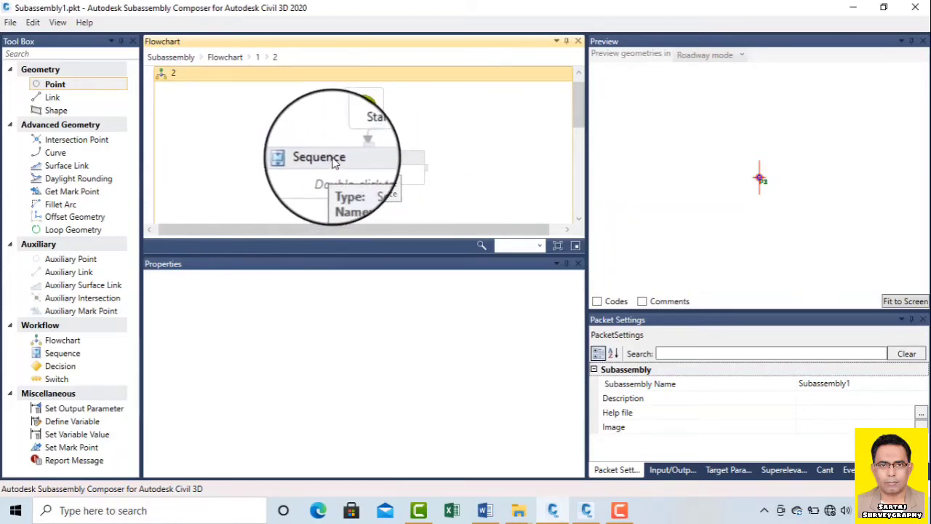
{"action": "double_click", "coordinate": [345, 183]}
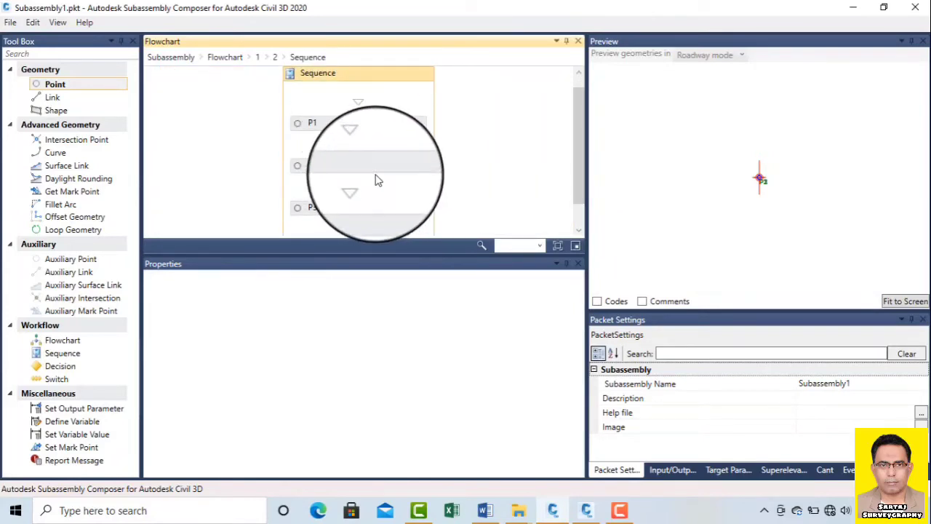
{"action": "left_click", "coordinate": [363, 125]}
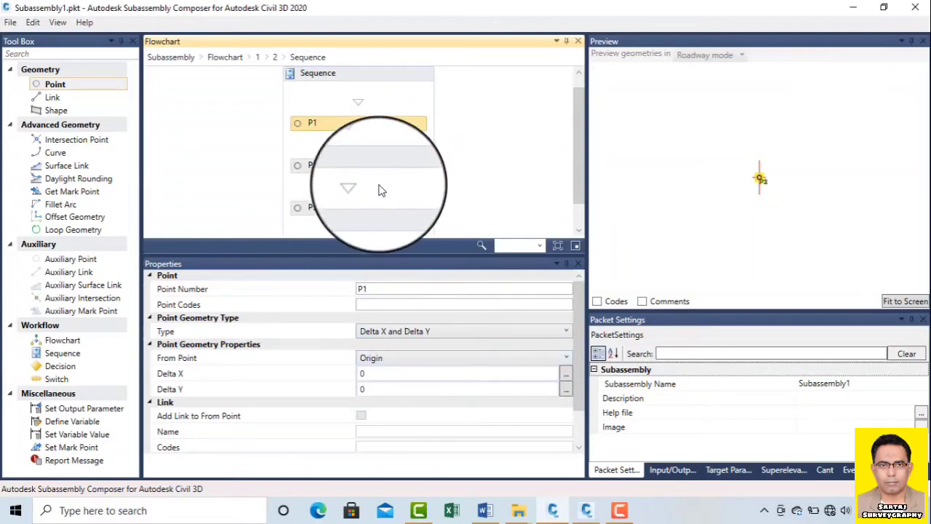
{"action": "left_click_drag", "start_coordinate": [384, 170], "coordinate": [361, 166]}
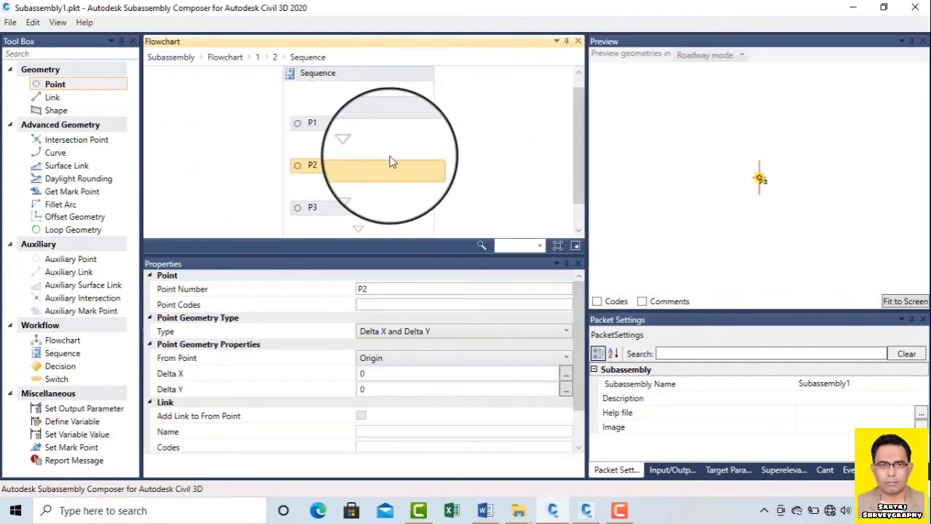
Step: Try to add a Decision element to the Sequence at point P2
{"action": "scroll", "coordinate": [386, 138], "scroll_direction": "down", "scroll_amount": 1}
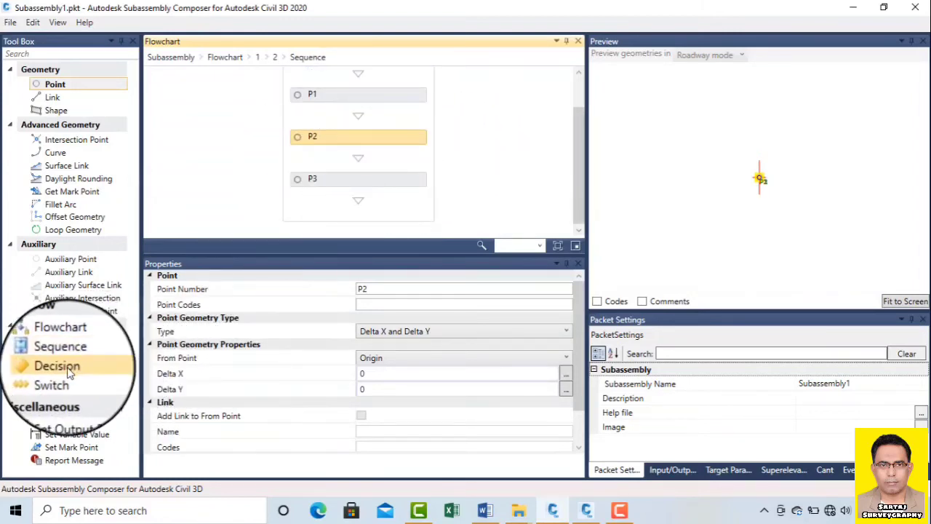
{"action": "left_click_drag", "start_coordinate": [77, 369], "coordinate": [357, 142]}
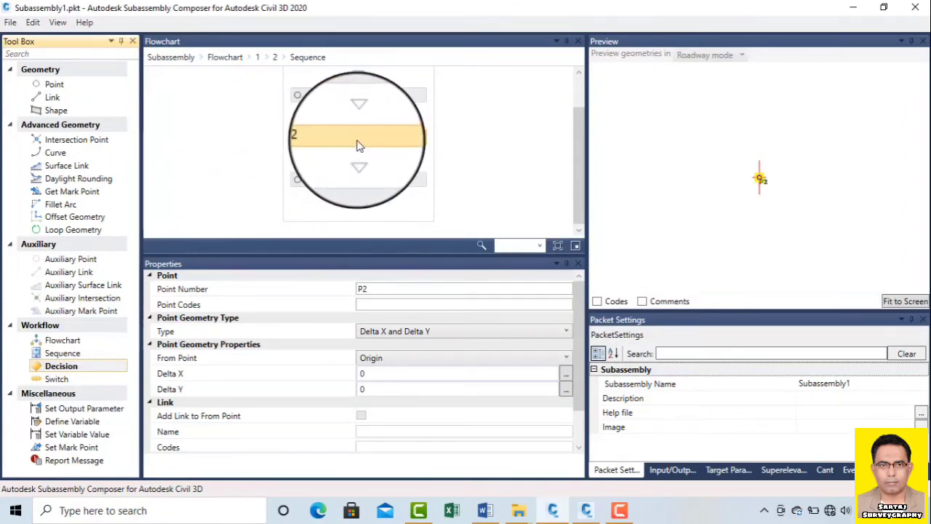
Step: Return to the top-level flowchart and try to add a Decision element at flowchart 1
{"action": "scroll", "coordinate": [305, 145], "scroll_direction": "up", "scroll_amount": 2}
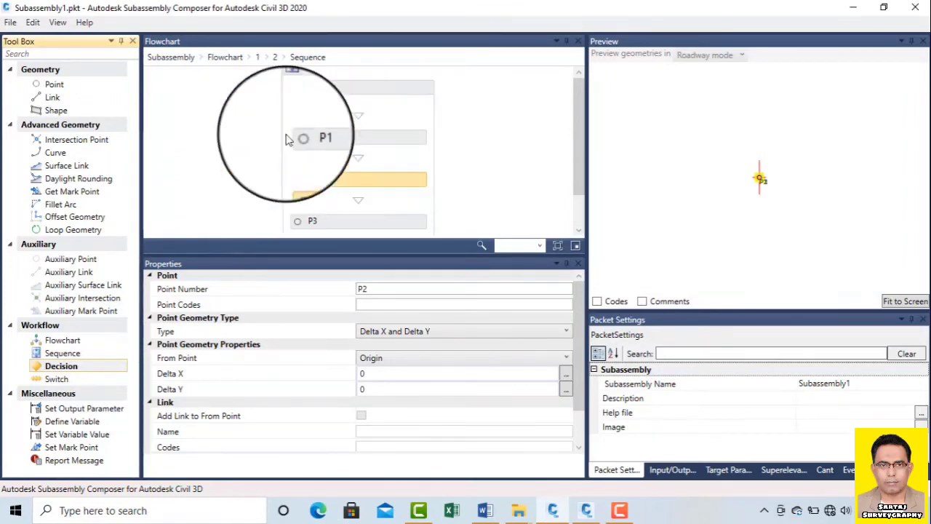
{"action": "left_click", "coordinate": [223, 57]}
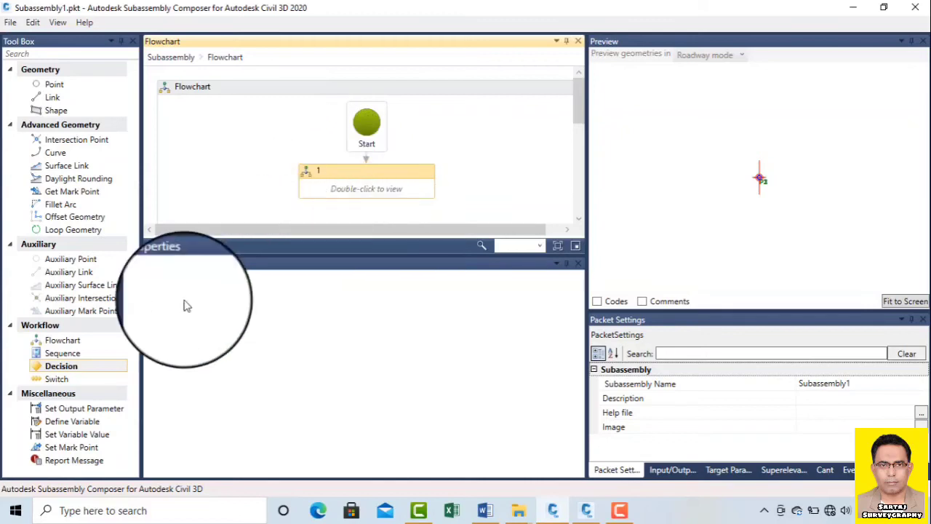
{"action": "left_click_drag", "start_coordinate": [113, 364], "coordinate": [372, 196]}
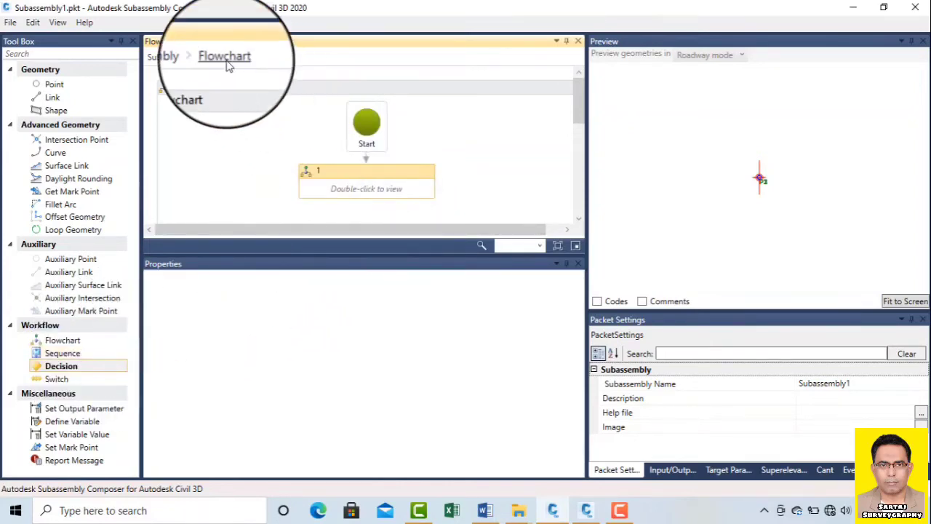
Step: Review flowcharts 1 and 2, and add a Decision element inside flowchart 1 beside flowchart 2
{"action": "double_click", "coordinate": [325, 177]}
{"action": "double_click", "coordinate": [329, 177]}
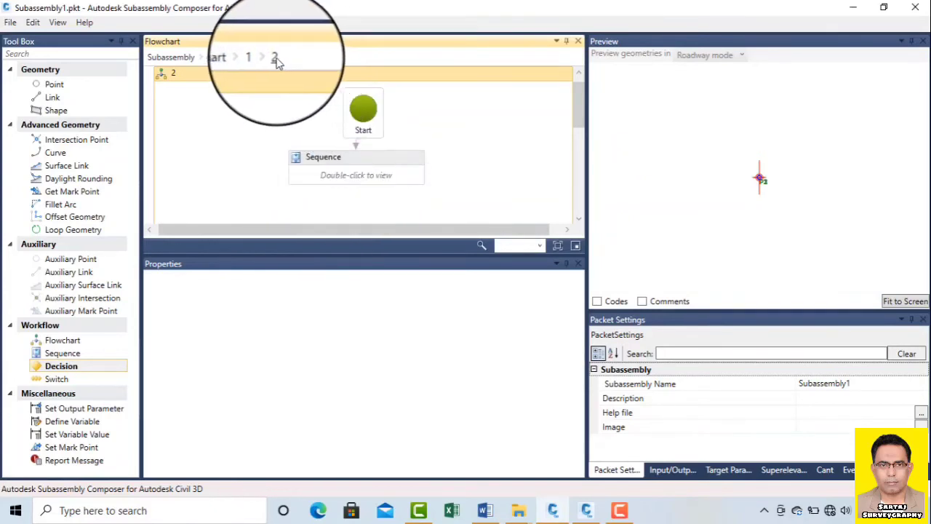
{"action": "left_click", "coordinate": [250, 57]}
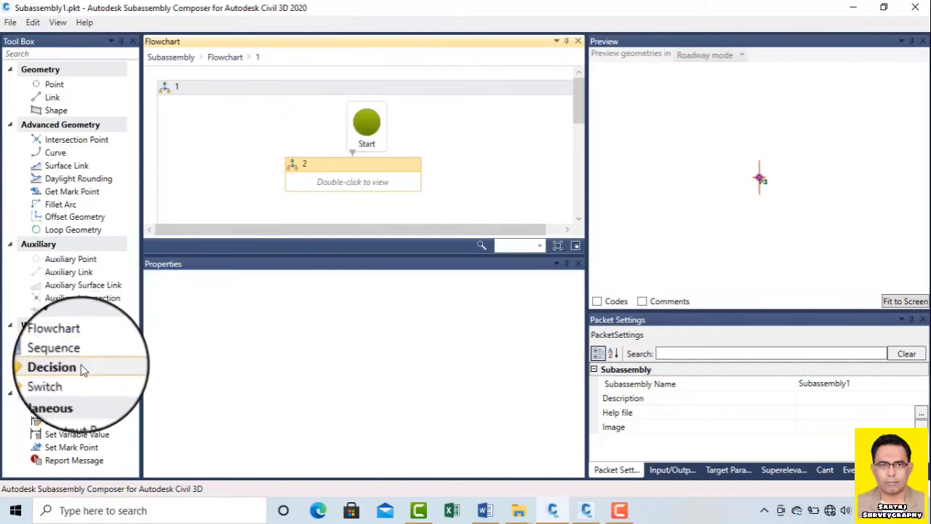
{"action": "left_click_drag", "start_coordinate": [81, 366], "coordinate": [273, 167]}
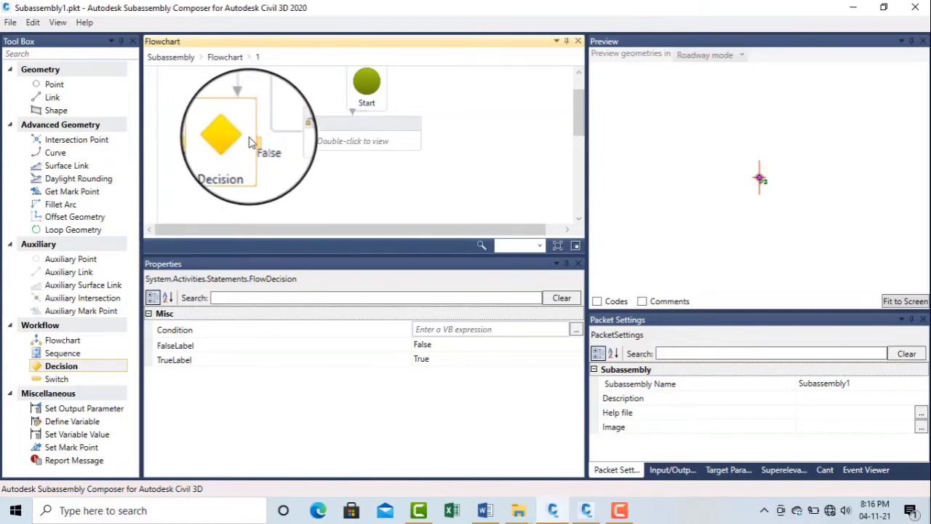
Step: Delete the Decision and flowchart 2 from inside flowchart 1, and remove flowchart 1 from the top-level flowchart
{"action": "left_click", "coordinate": [367, 120]}
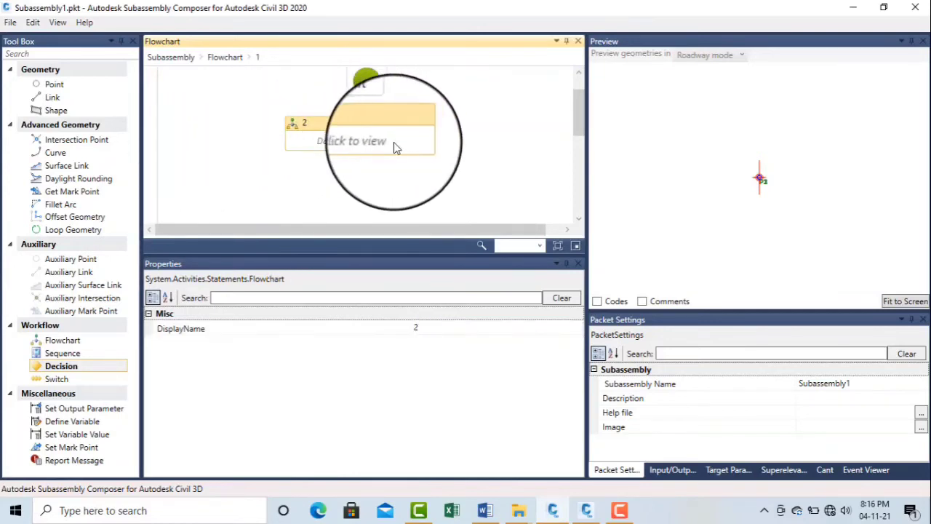
{"action": "double_click", "coordinate": [394, 142]}
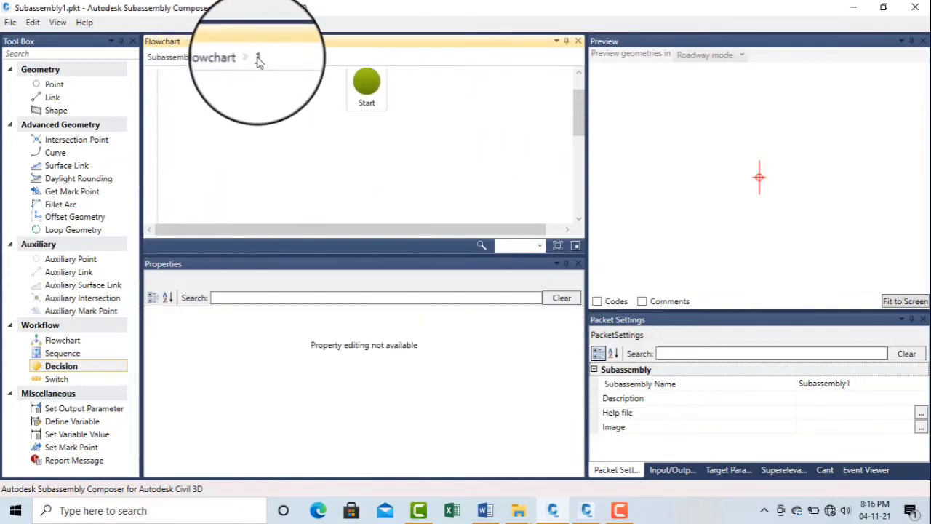
{"action": "left_click", "coordinate": [225, 60]}
{"action": "left_click", "coordinate": [342, 180]}
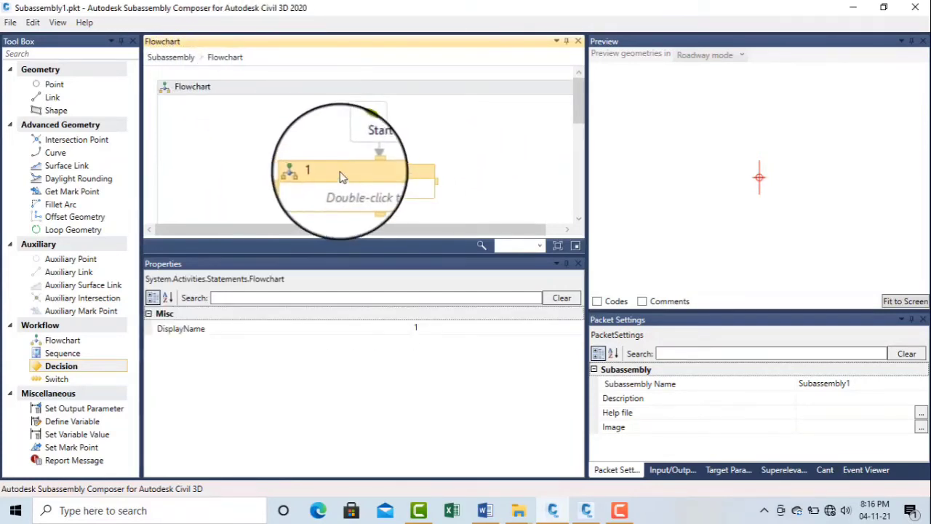
{"action": "double_click", "coordinate": [373, 183]}
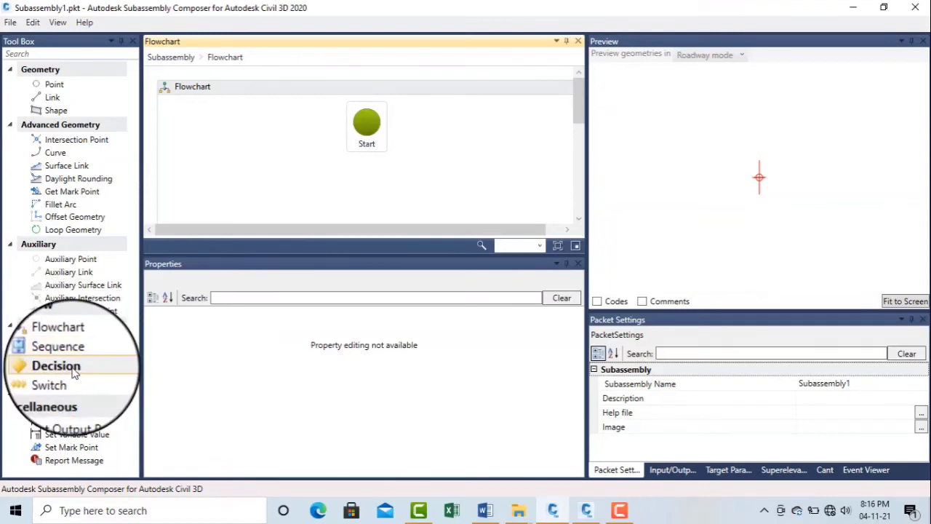
Step: Add a Point directly beneath the Start node and review its available point geometry types
{"action": "left_click_drag", "start_coordinate": [55, 84], "coordinate": [364, 169]}
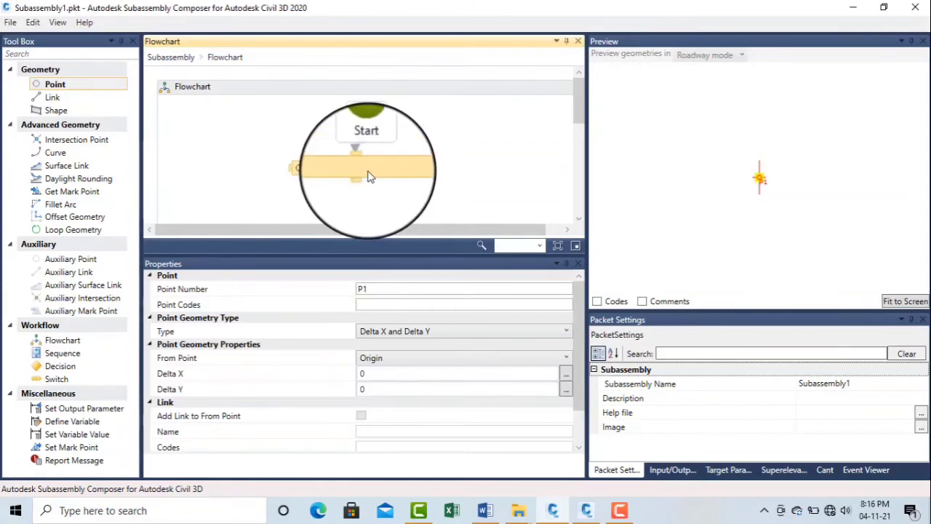
{"action": "left_click", "coordinate": [437, 334]}
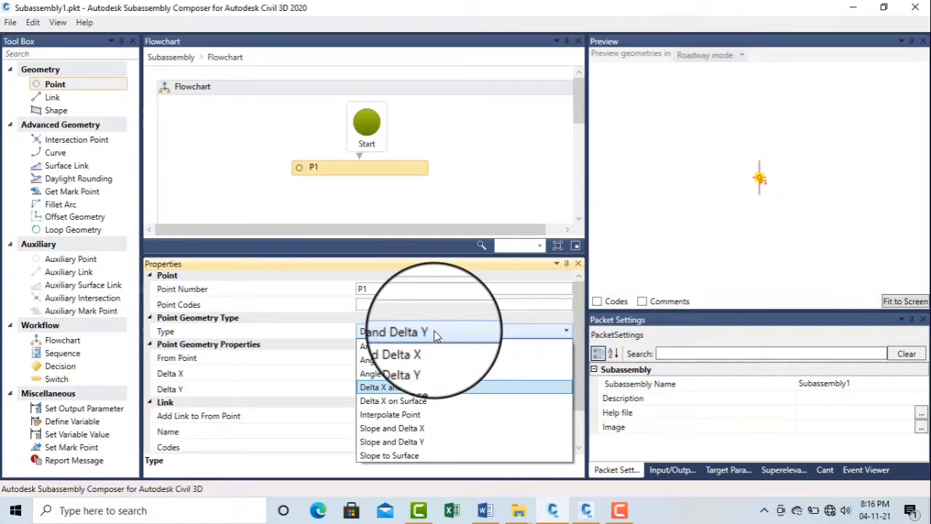
{"action": "left_click", "coordinate": [437, 334]}
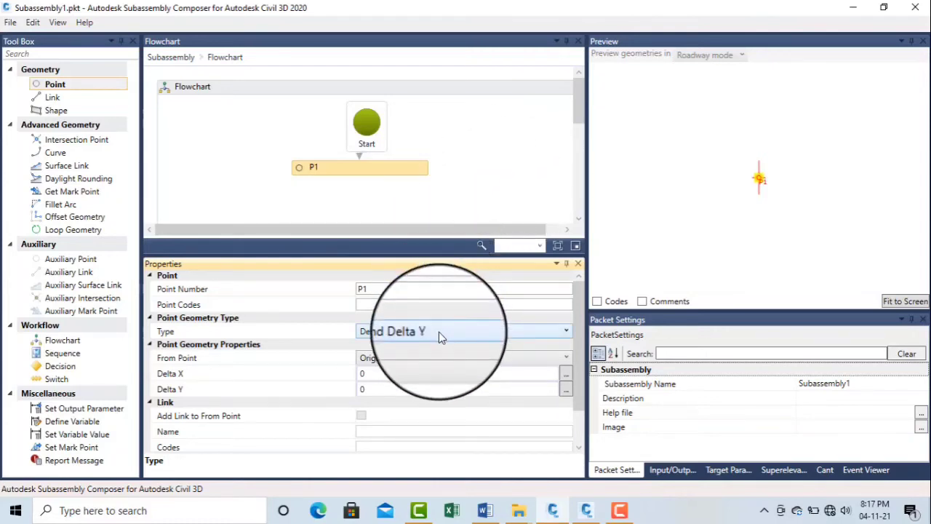
{"action": "left_click", "coordinate": [381, 304]}
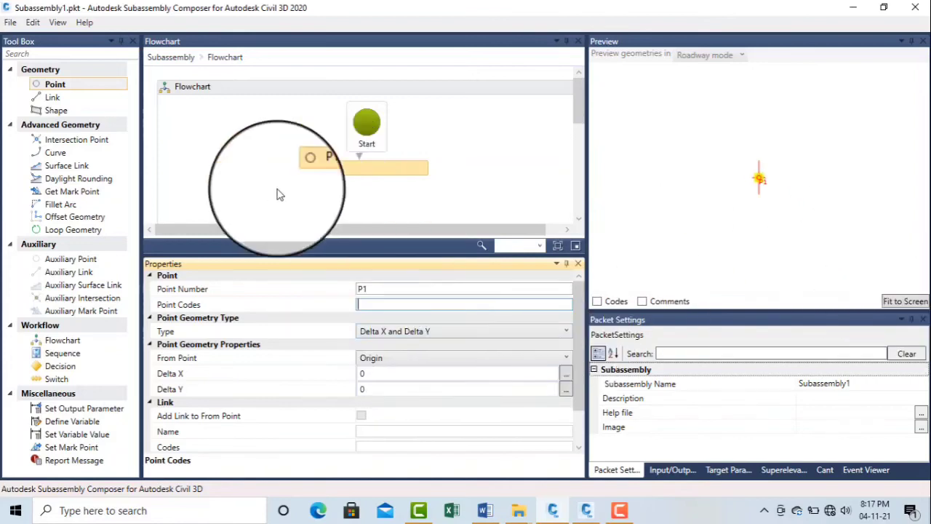
Step: Add a second Point linked from P1, set its Delta X to 2, and fit the preview to the screen
{"action": "left_click_drag", "start_coordinate": [55, 85], "coordinate": [352, 131]}
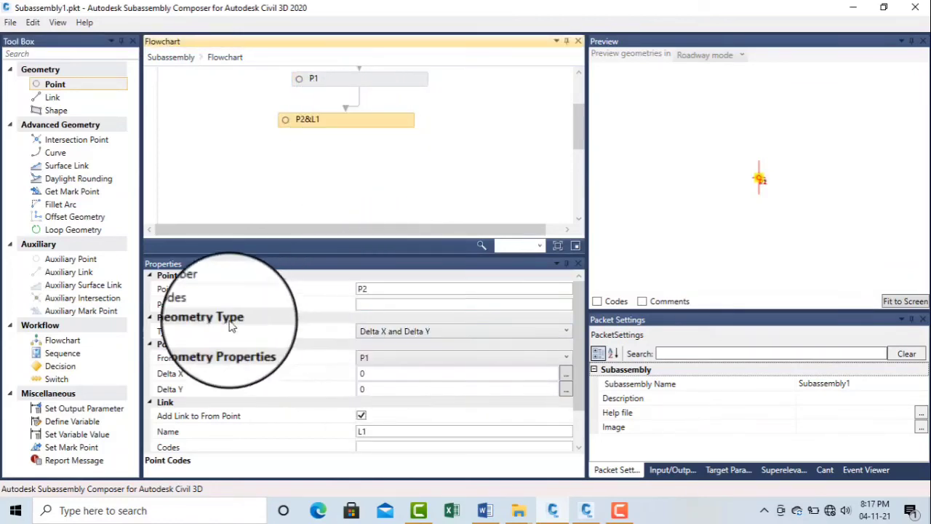
{"action": "left_click", "coordinate": [393, 332]}
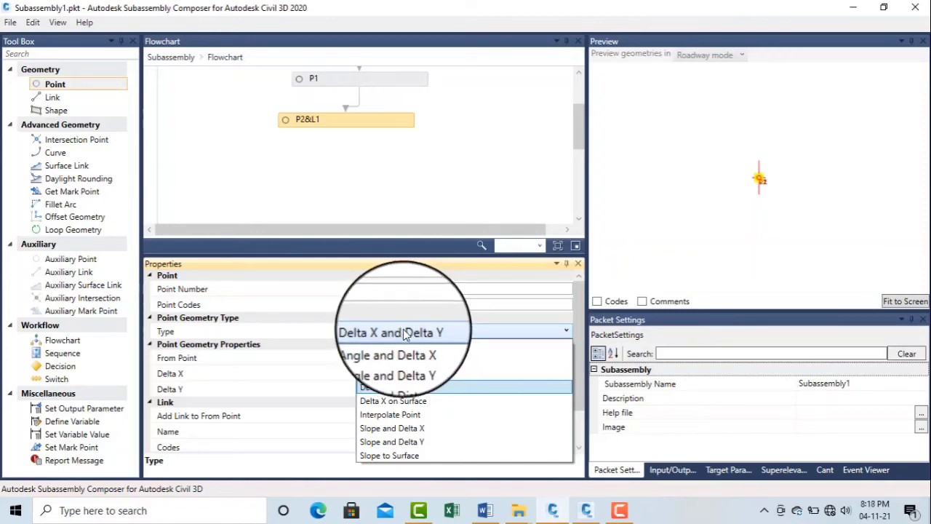
{"action": "left_click", "coordinate": [404, 333]}
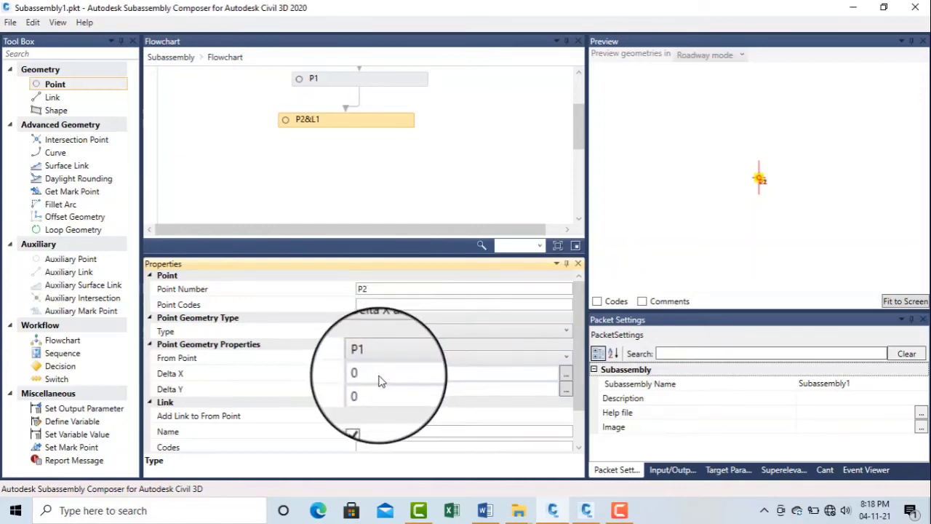
{"action": "left_click", "coordinate": [378, 380]}
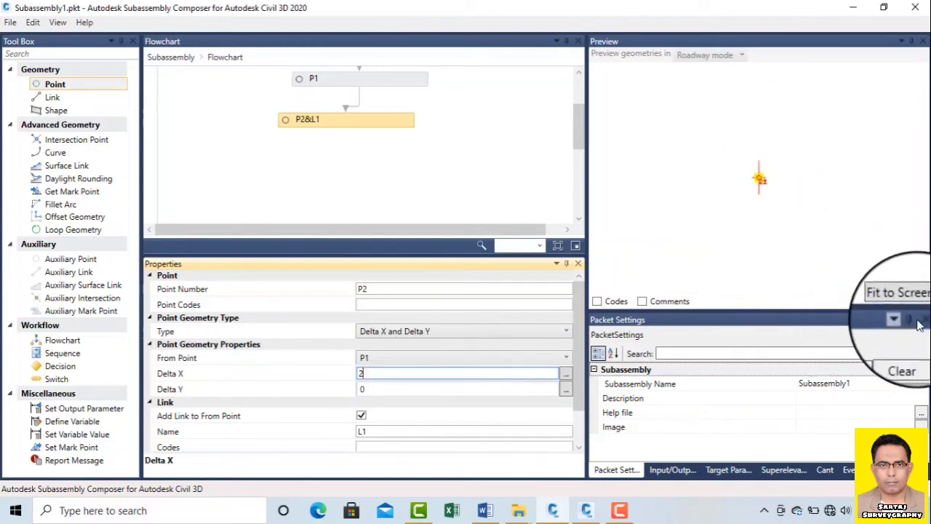
{"action": "left_click", "coordinate": [902, 300]}
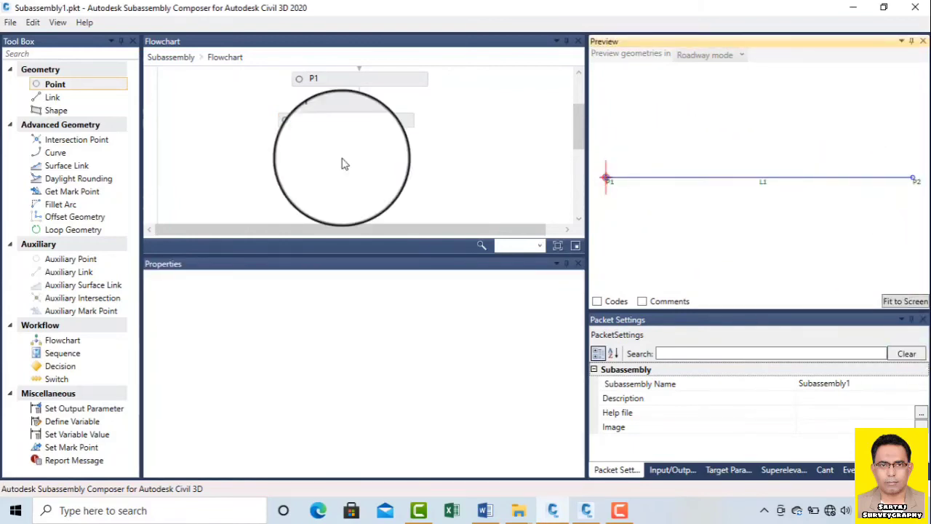
Step: Set point P2's Delta X to -2 and apply it in the preview
{"action": "left_click", "coordinate": [316, 121]}
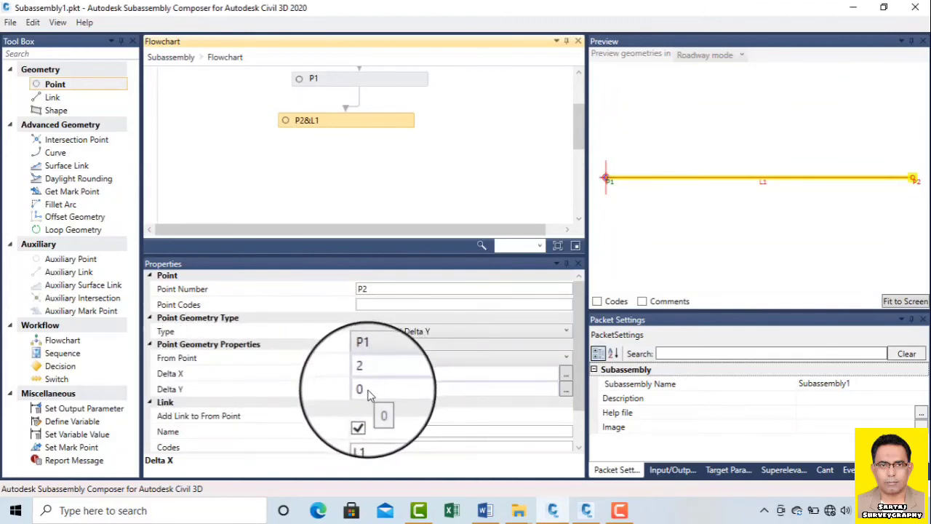
{"action": "scroll", "coordinate": [732, 224], "scroll_direction": "down", "scroll_amount": 1}
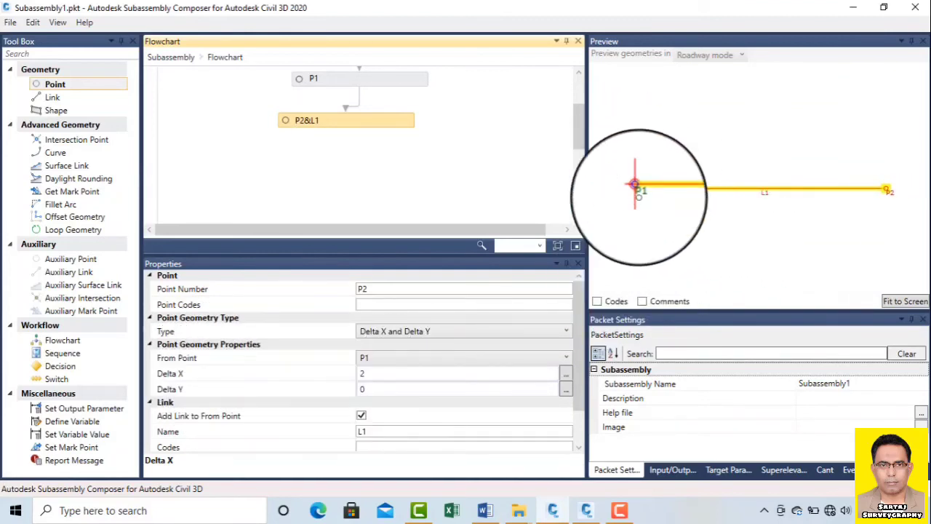
{"action": "middle_click_drag", "start_coordinate": [659, 187], "coordinate": [750, 194]}
{"action": "scroll", "coordinate": [704, 193], "scroll_direction": "down", "scroll_amount": 1}
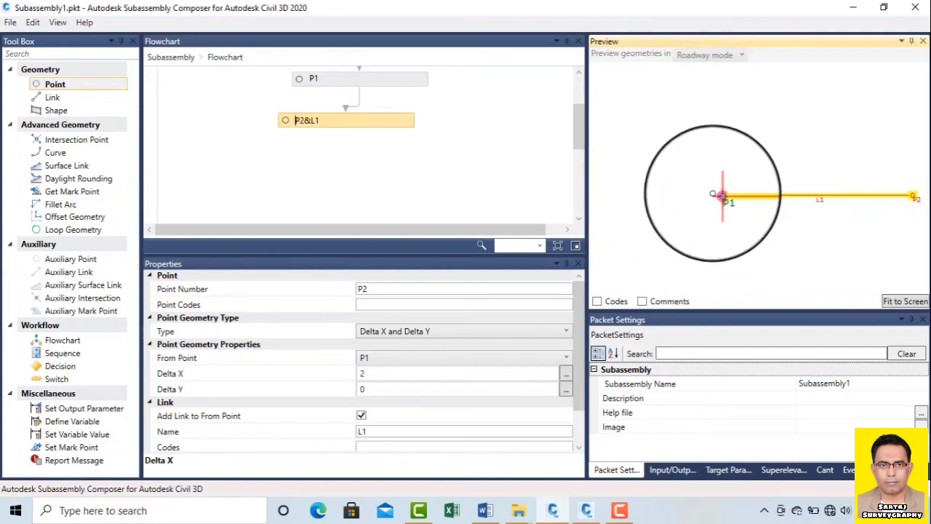
{"action": "scroll", "coordinate": [727, 198], "scroll_direction": "down", "scroll_amount": 2}
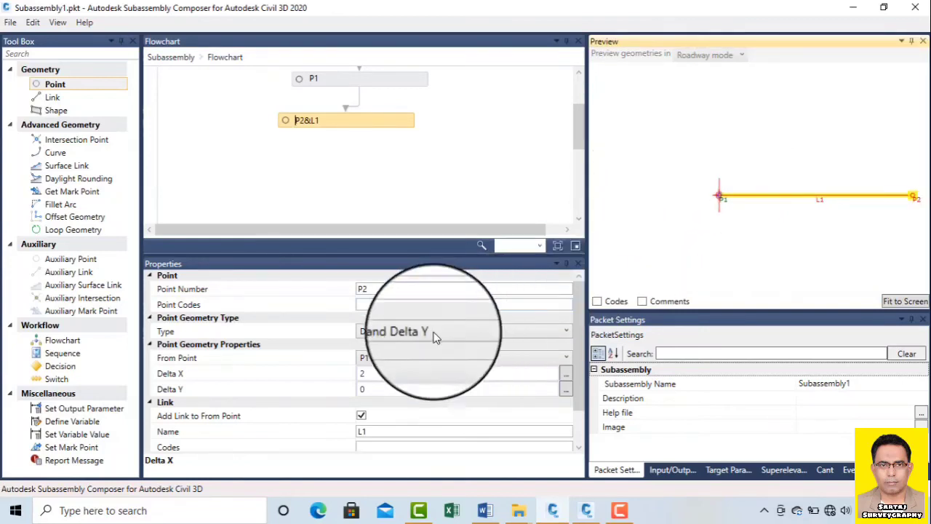
{"action": "left_click", "coordinate": [366, 375]}
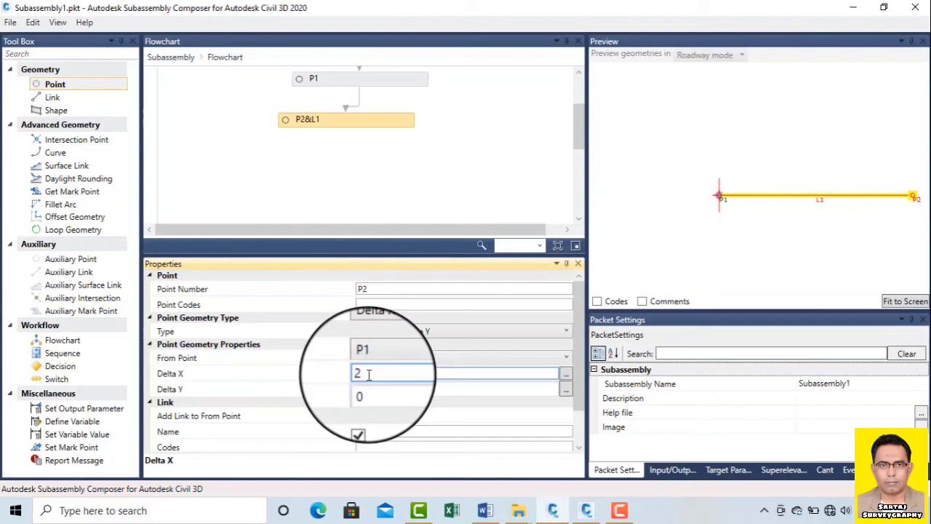
{"action": "scroll", "coordinate": [710, 196], "scroll_direction": "up", "scroll_amount": 1}
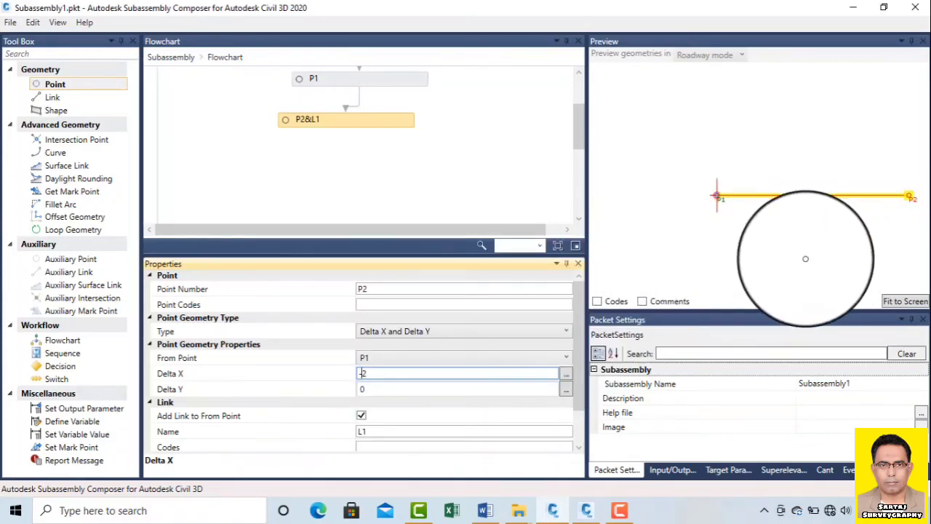
{"action": "left_click", "coordinate": [807, 247]}
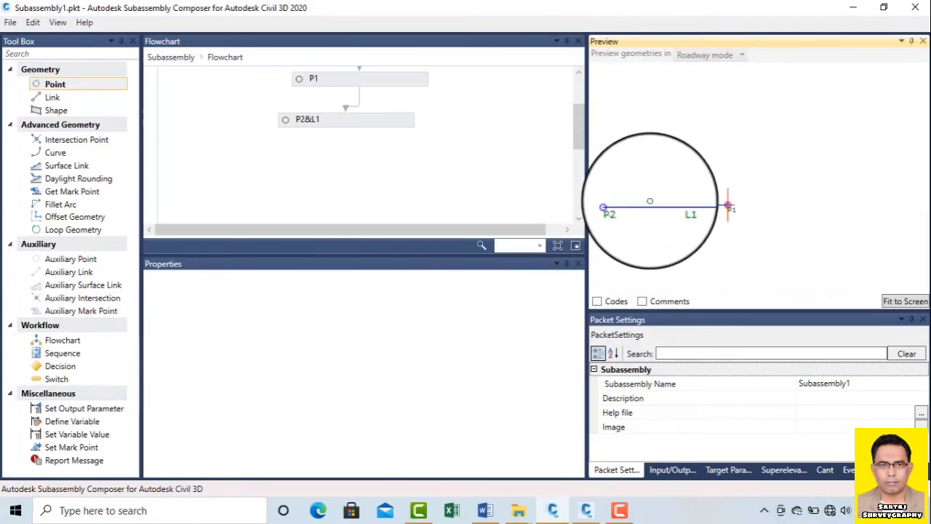
Step: Set the Side parameter's default value to Right and change point P2's Delta X to 2
{"action": "left_click", "coordinate": [326, 120]}
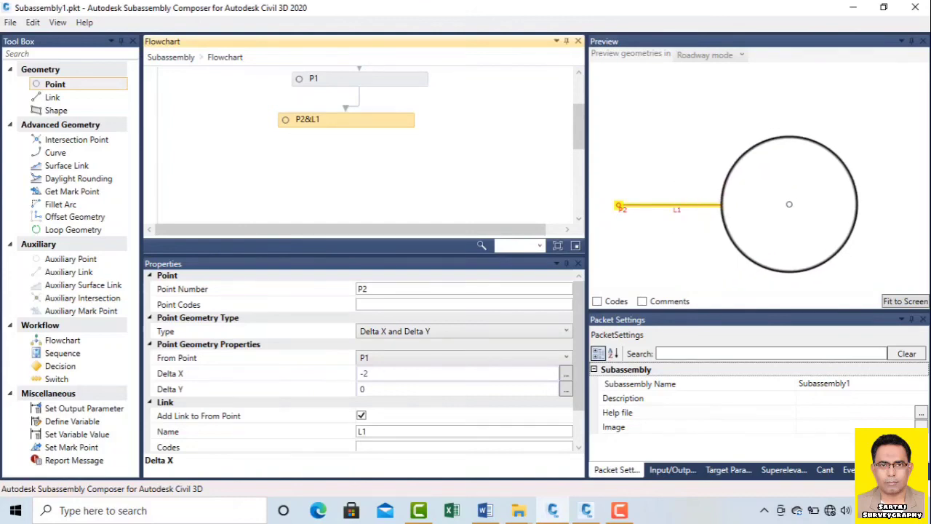
{"action": "left_click", "coordinate": [673, 470]}
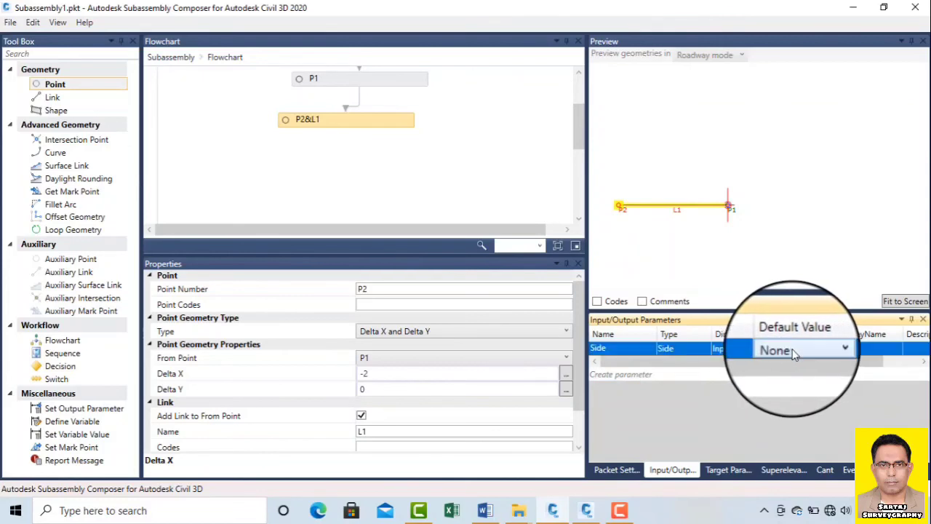
{"action": "left_click", "coordinate": [795, 353]}
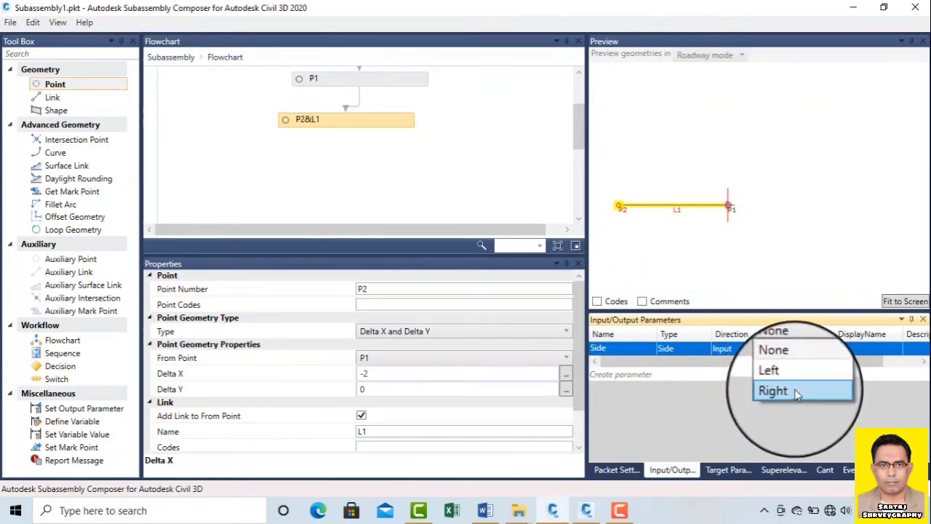
{"action": "left_click", "coordinate": [797, 391]}
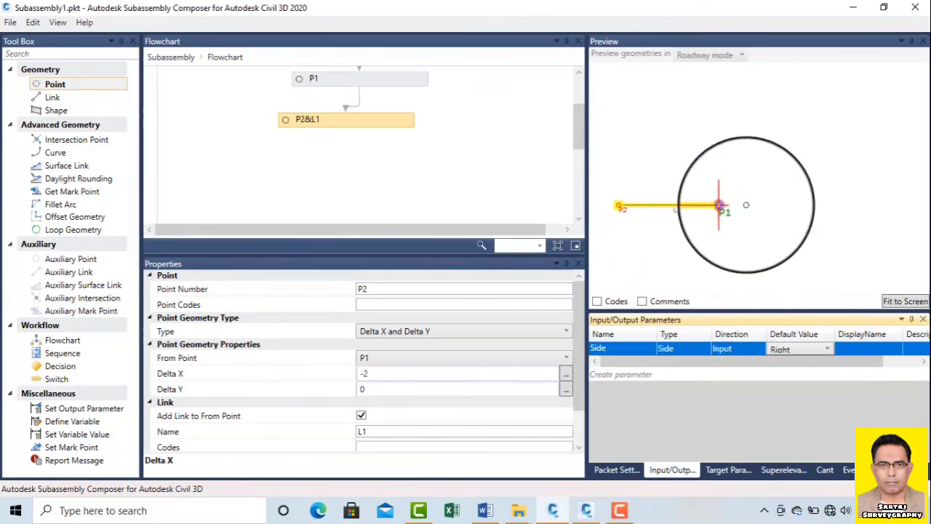
{"action": "left_click", "coordinate": [364, 375]}
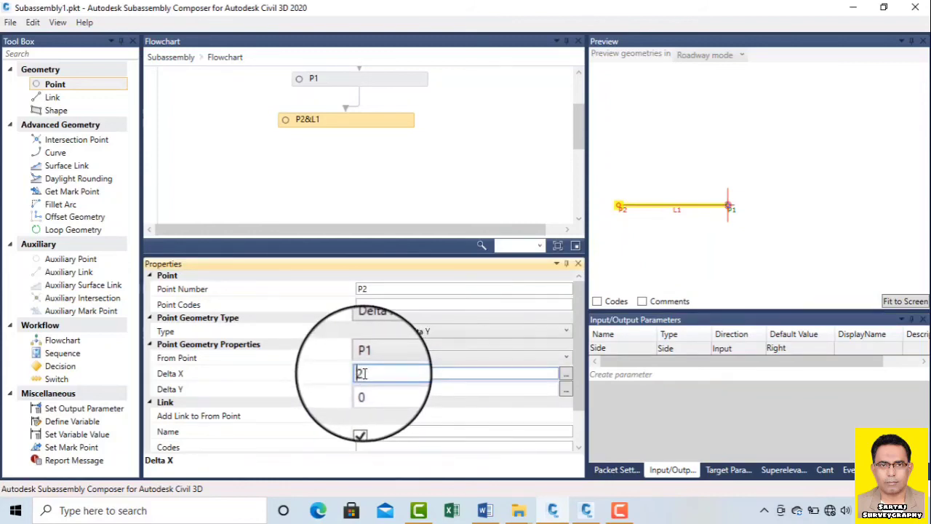
{"action": "left_click", "coordinate": [766, 223]}
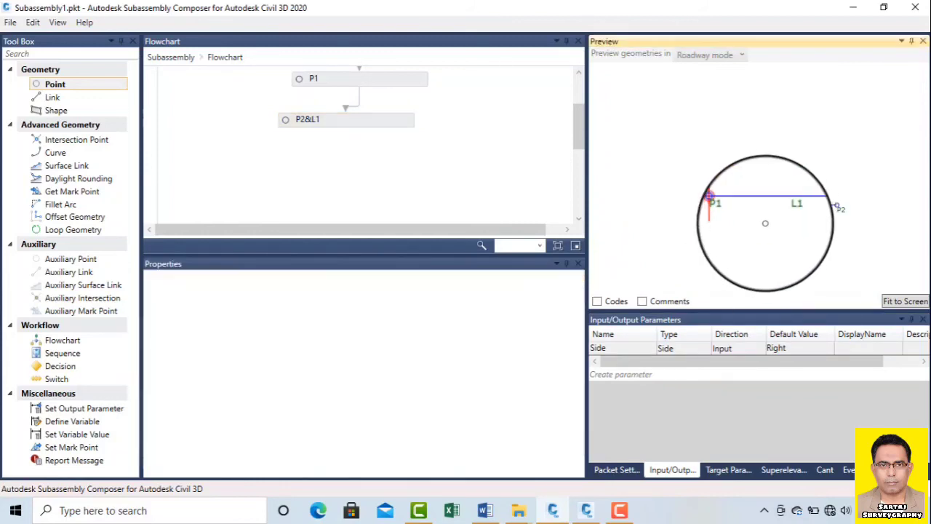
Step: Set point P2's Delta X to 0 and its Delta Y to 1
{"action": "left_click", "coordinate": [320, 119]}
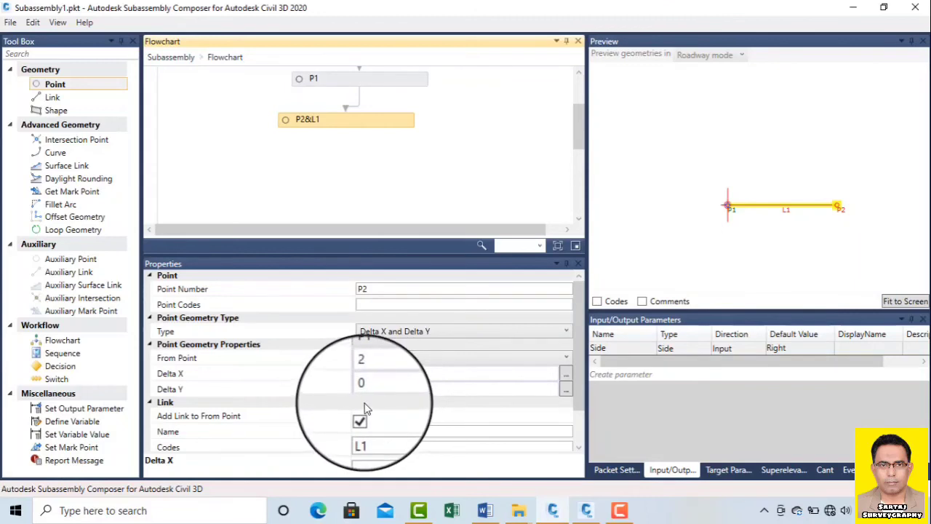
{"action": "left_click", "coordinate": [367, 374]}
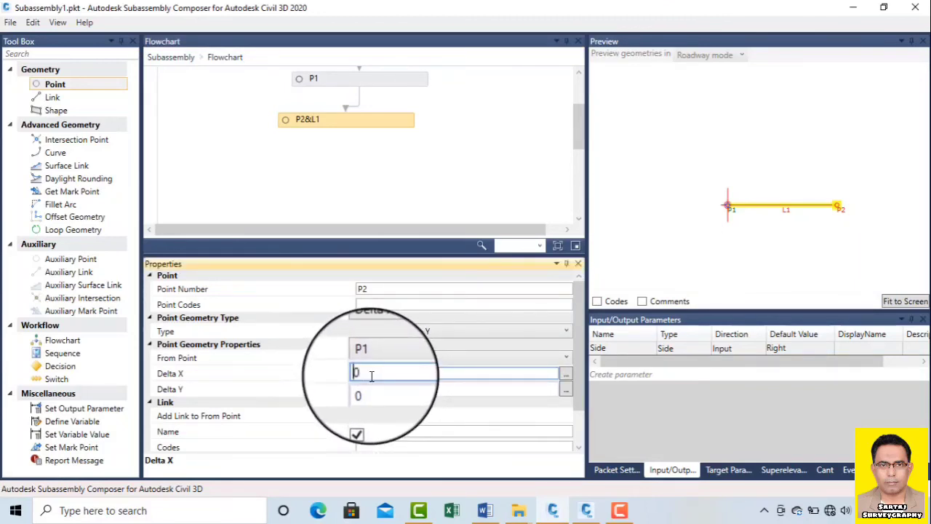
{"action": "left_click", "coordinate": [373, 392]}
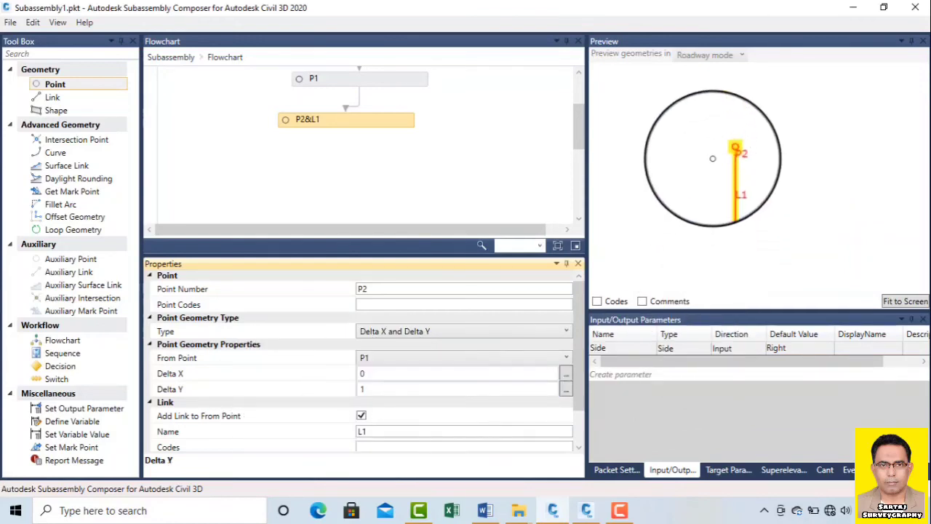
Step: Set point P2's Delta Y to -1 and then its Delta X to 1, applying each value in the preview
{"action": "left_click", "coordinate": [364, 391]}
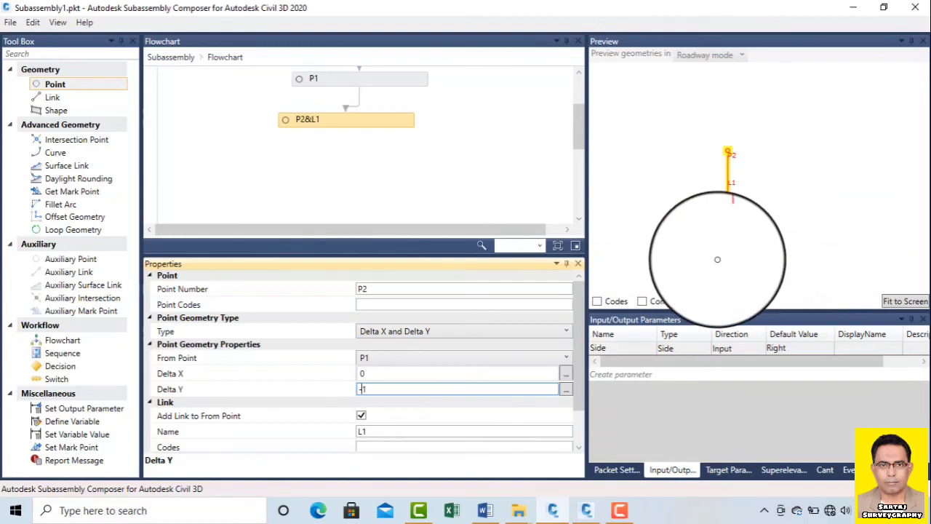
{"action": "left_click", "coordinate": [719, 259]}
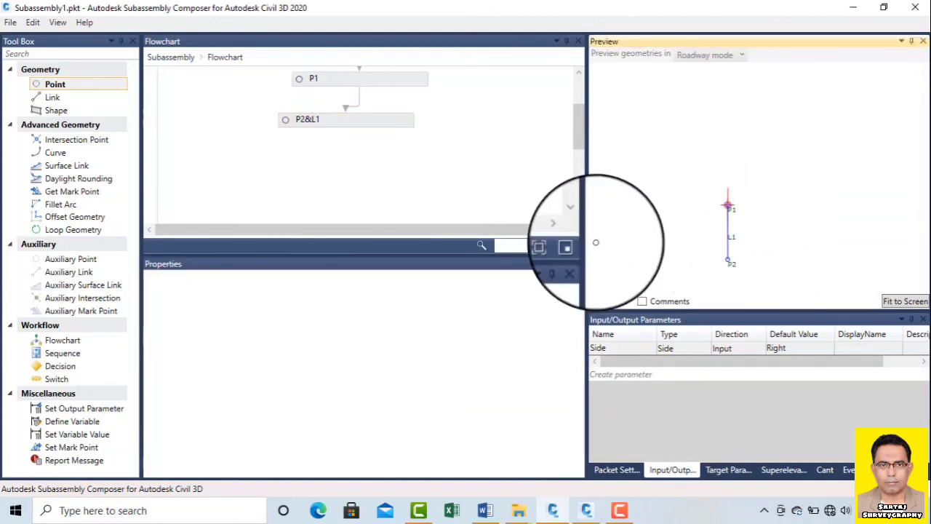
{"action": "left_click", "coordinate": [401, 122]}
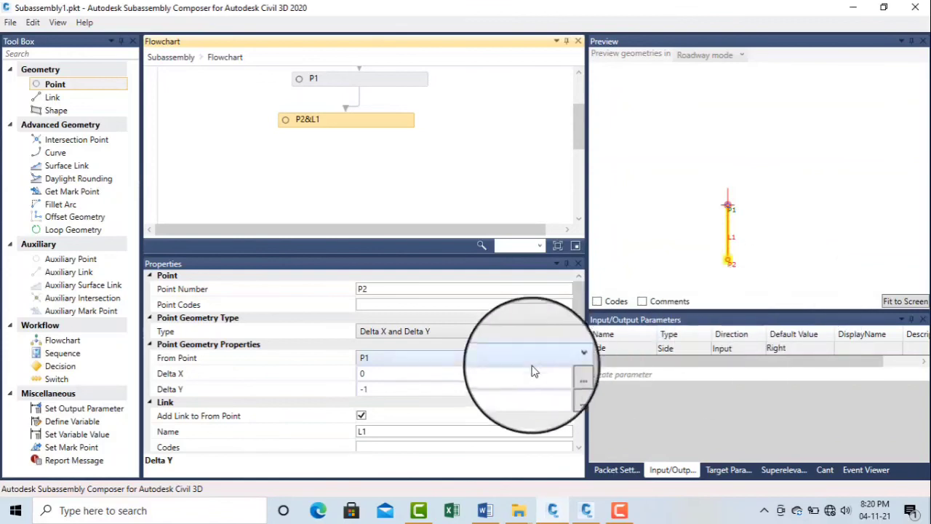
{"action": "left_click", "coordinate": [395, 373]}
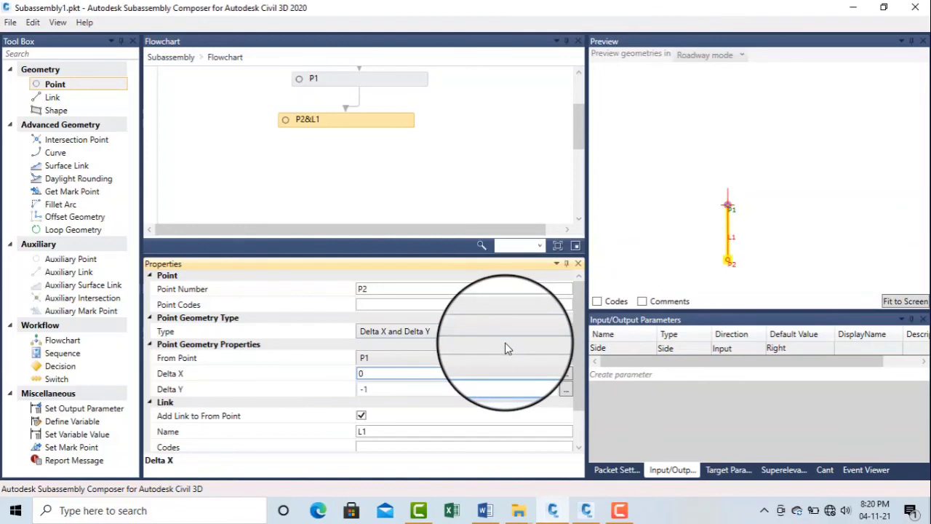
{"action": "key", "text": "BackSpace"}
{"action": "type", "text": "1"}
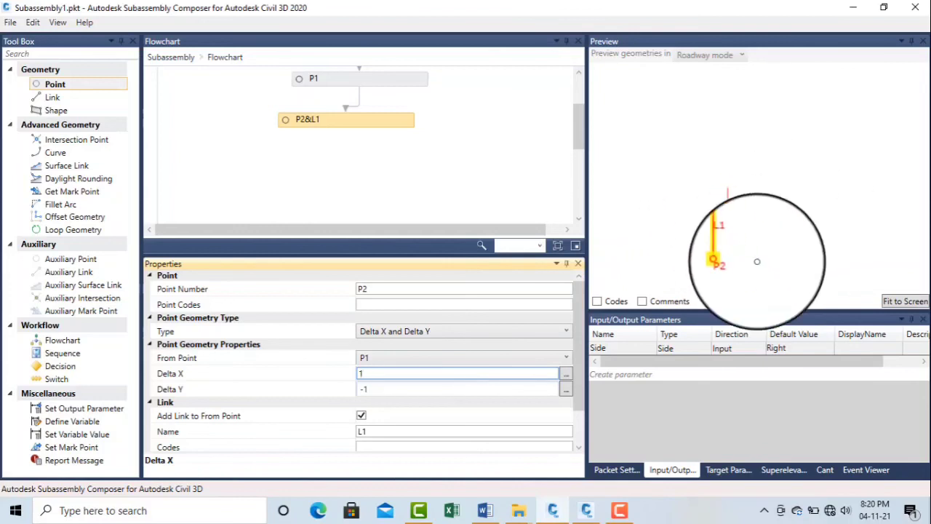
{"action": "key", "text": "Return"}
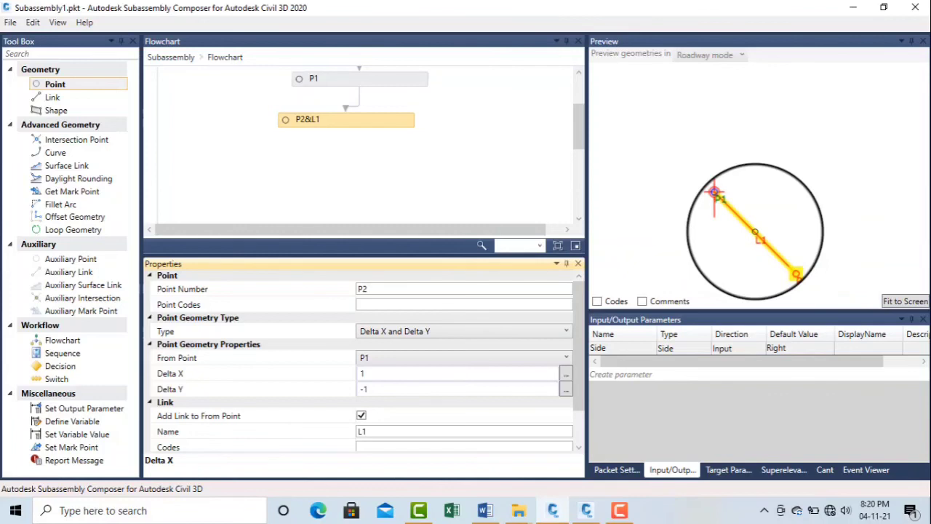
Step: Change point P2's Delta X to -1 and apply it in the preview
{"action": "left_click", "coordinate": [404, 374]}
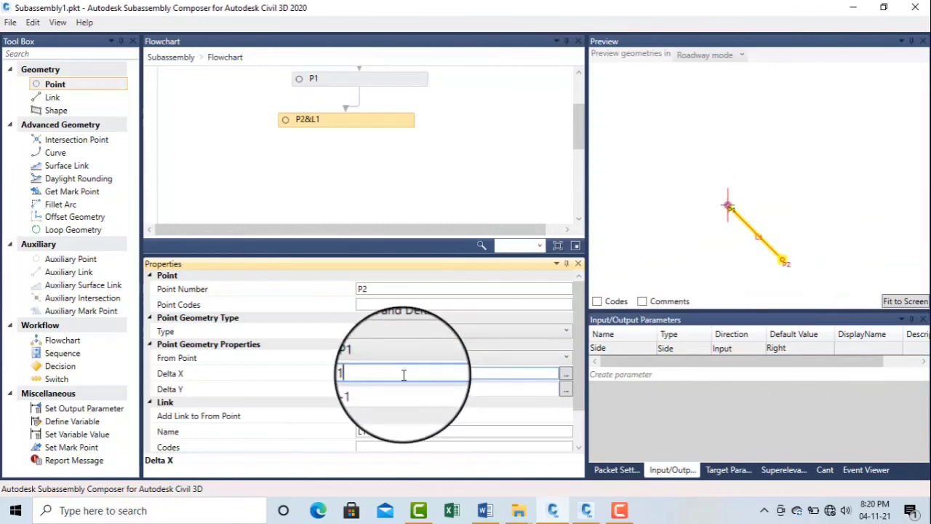
{"action": "double_click", "coordinate": [393, 371]}
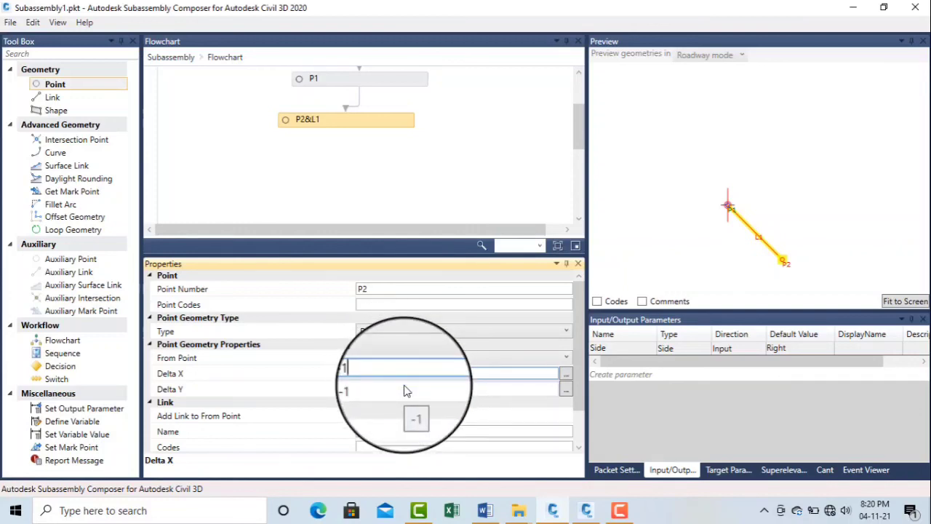
{"action": "left_click", "coordinate": [820, 229]}
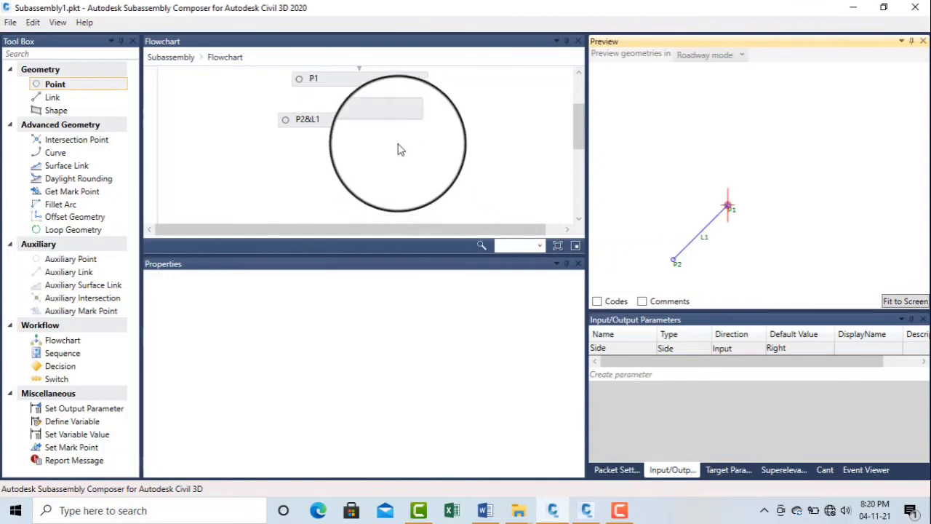
Step: Set both Delta X and Delta Y of point P2 to 1 and apply them in the preview
{"action": "left_click", "coordinate": [400, 124]}
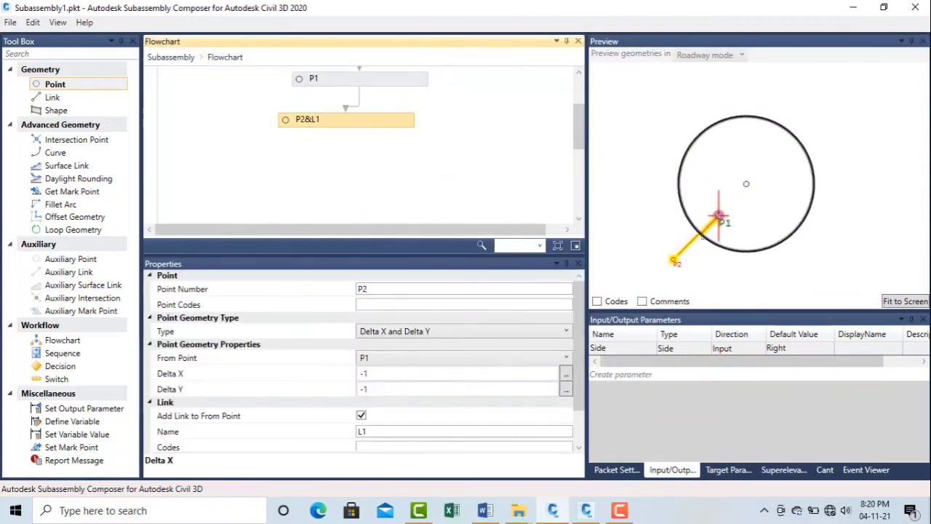
{"action": "left_click", "coordinate": [414, 377]}
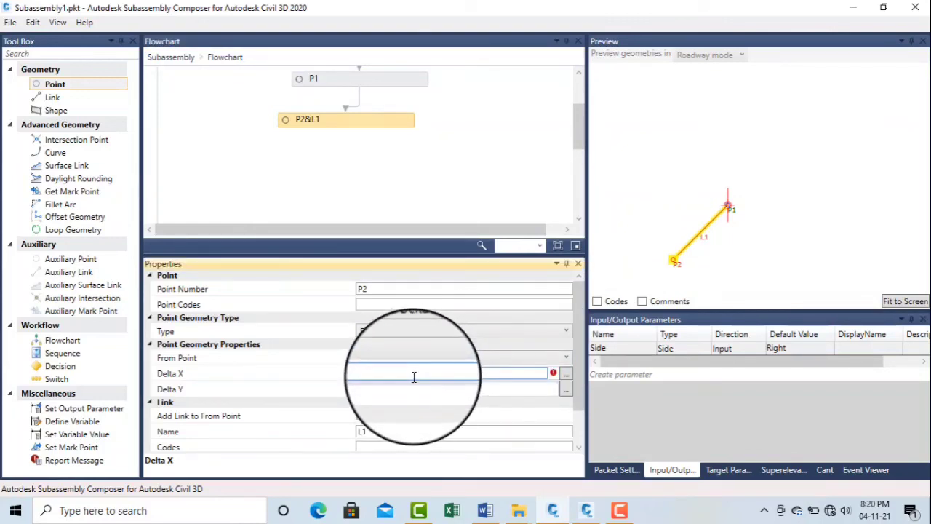
{"action": "type", "text": "1"}
{"action": "left_click", "coordinate": [397, 390]}
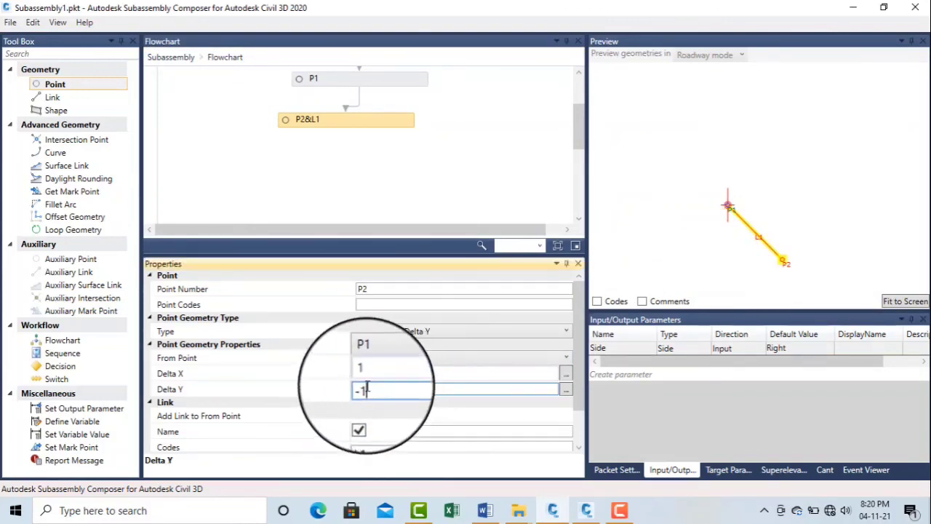
{"action": "left_click_drag", "start_coordinate": [368, 386], "coordinate": [338, 395]}
{"action": "type", "text": "1"}
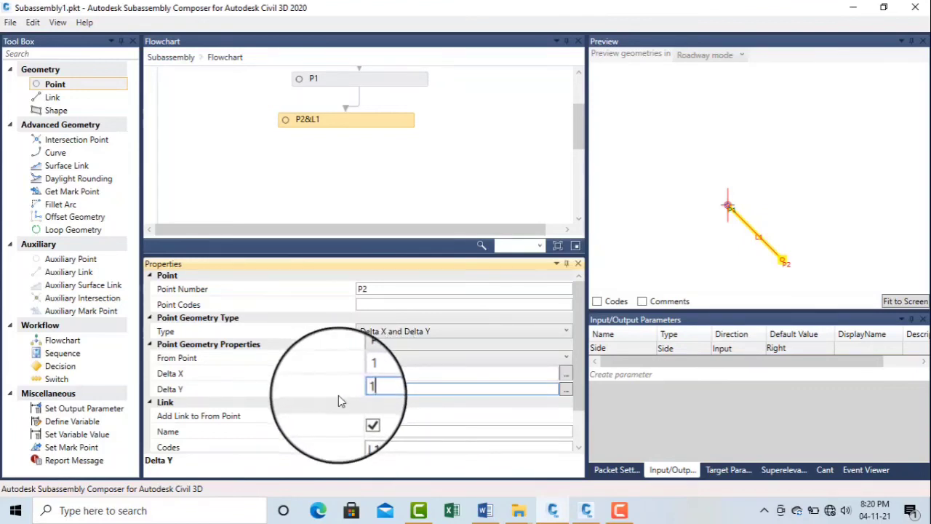
{"action": "left_click", "coordinate": [742, 172]}
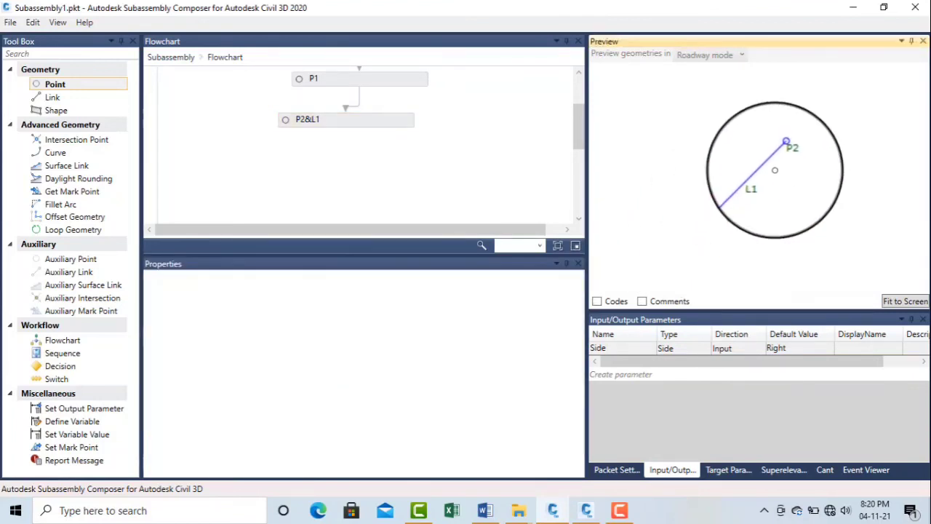
Step: Set point P2's Delta X to 2 and its Delta Y to 0, apply them, and reselect the point
{"action": "left_click", "coordinate": [410, 122]}
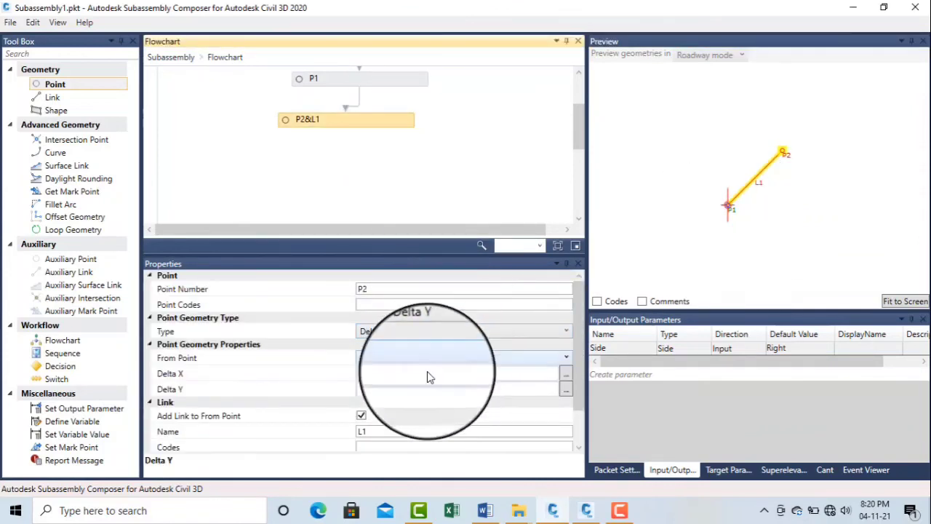
{"action": "left_click", "coordinate": [371, 376]}
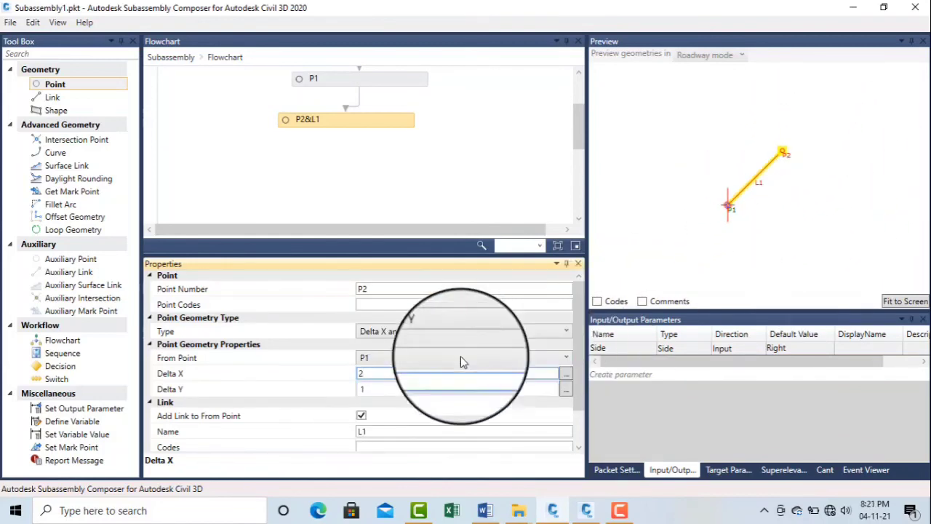
{"action": "left_click", "coordinate": [415, 391]}
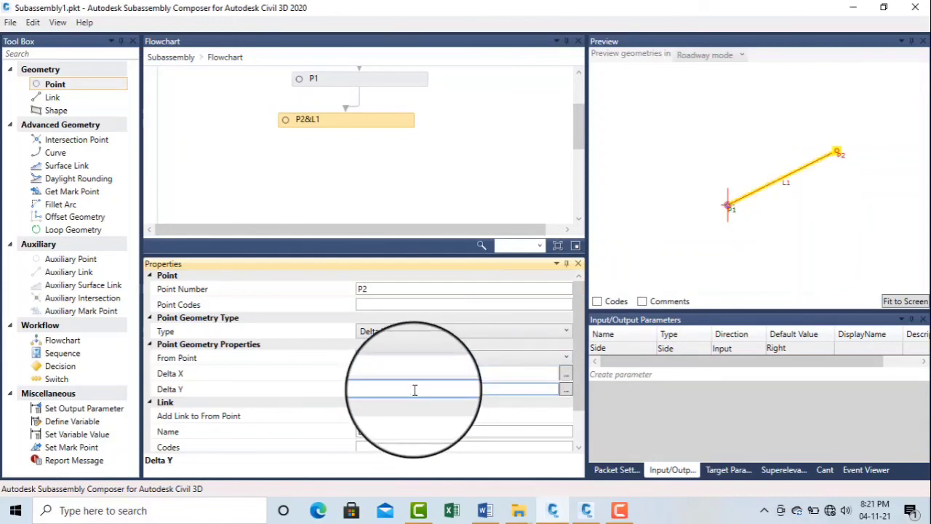
{"action": "type", "text": "0"}
{"action": "key", "text": "Return"}
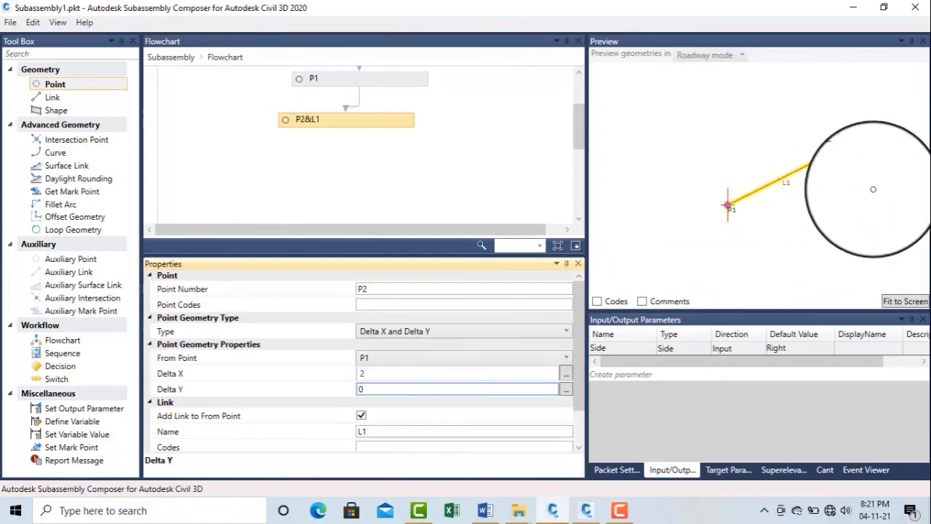
{"action": "left_click", "coordinate": [871, 217]}
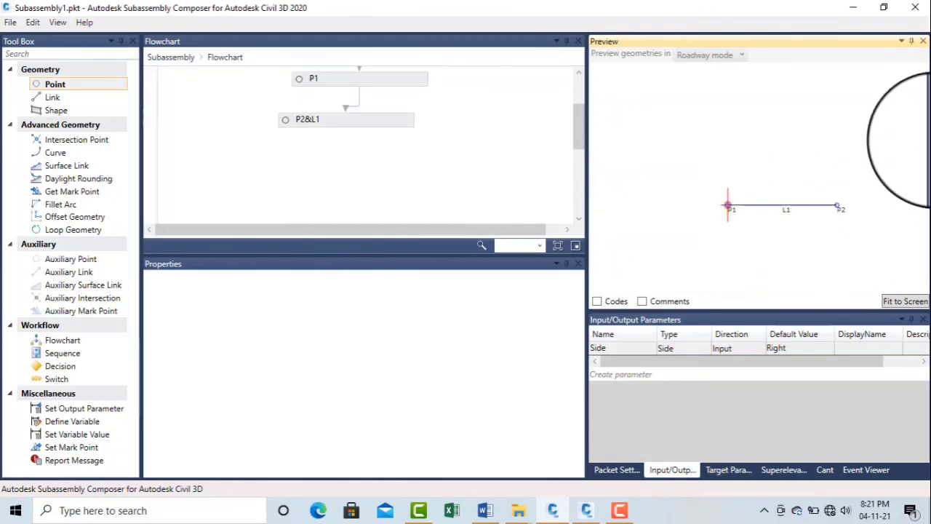
{"action": "left_click", "coordinate": [371, 120]}
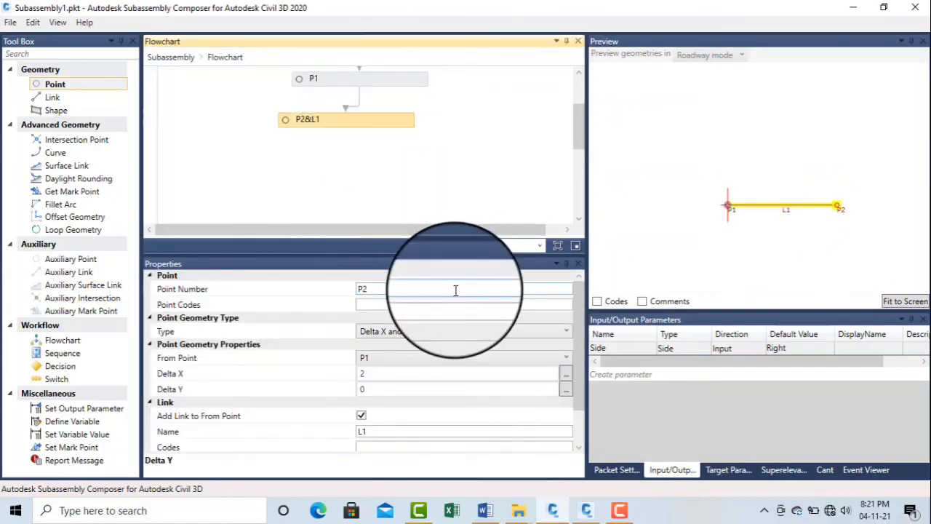
{"action": "left_click", "coordinate": [620, 512]}
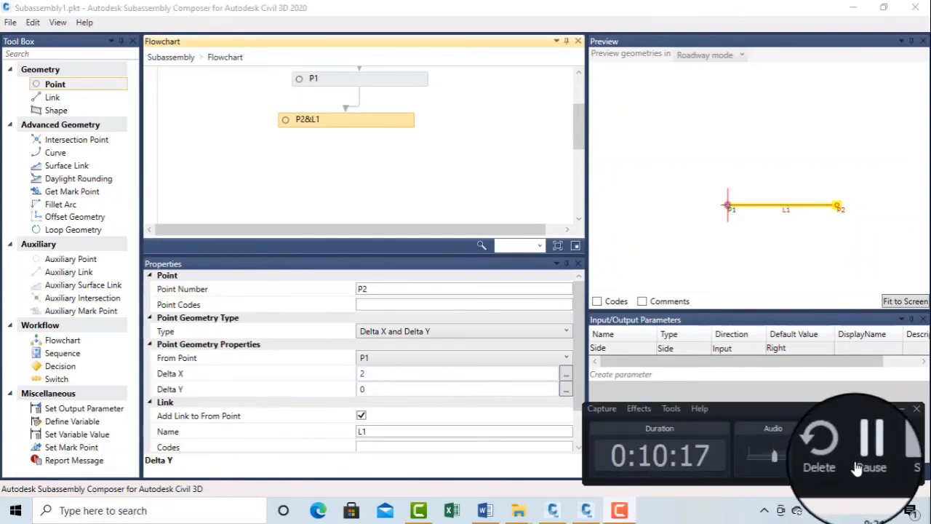
{"action": "left_click", "coordinate": [903, 452]}
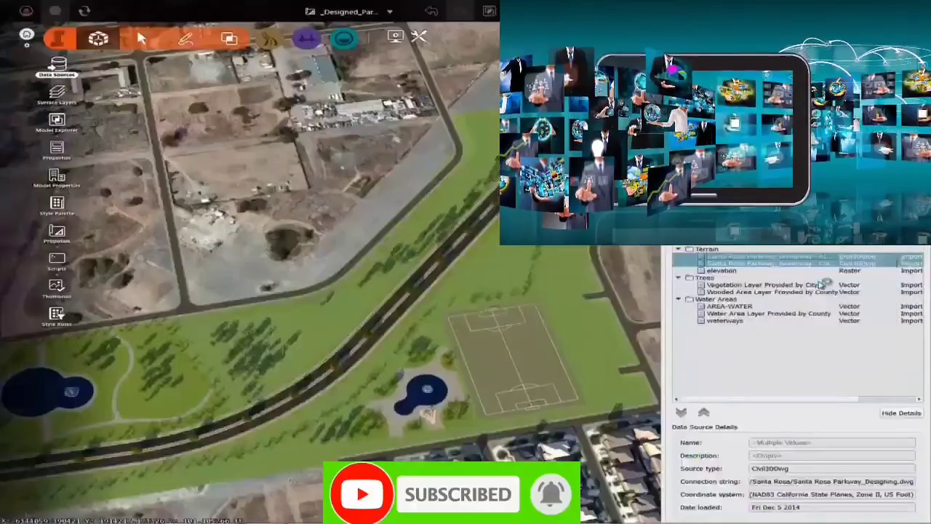